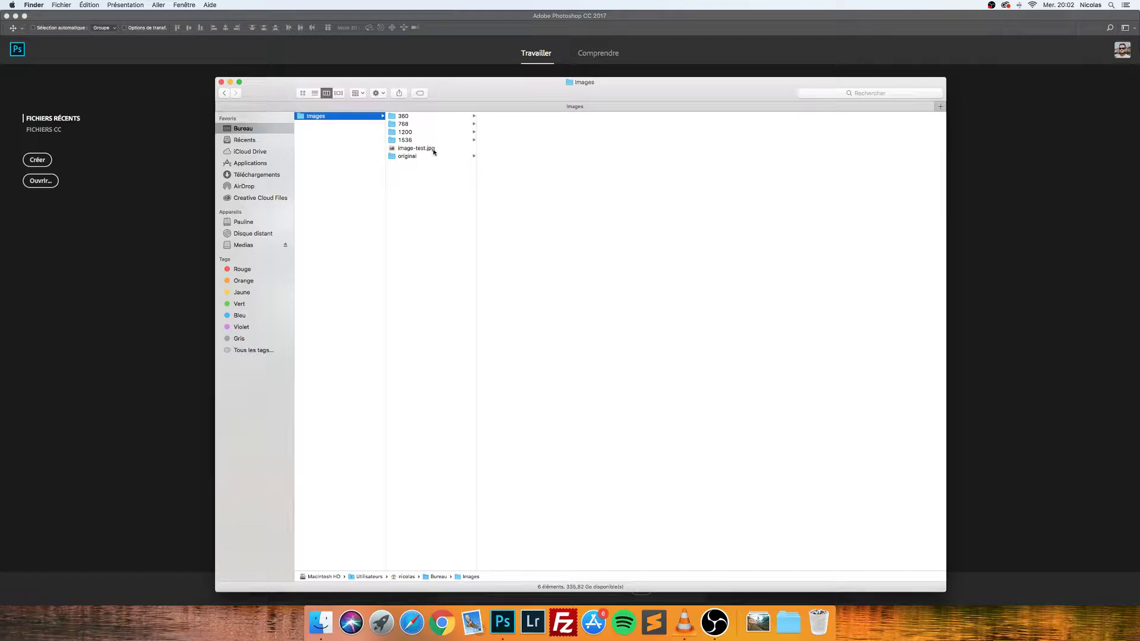
- Examine the 360, 768, 1200 and 1536 folders, image-test.jpg and the photos in the original folder, including their dimensions
click(442, 117)
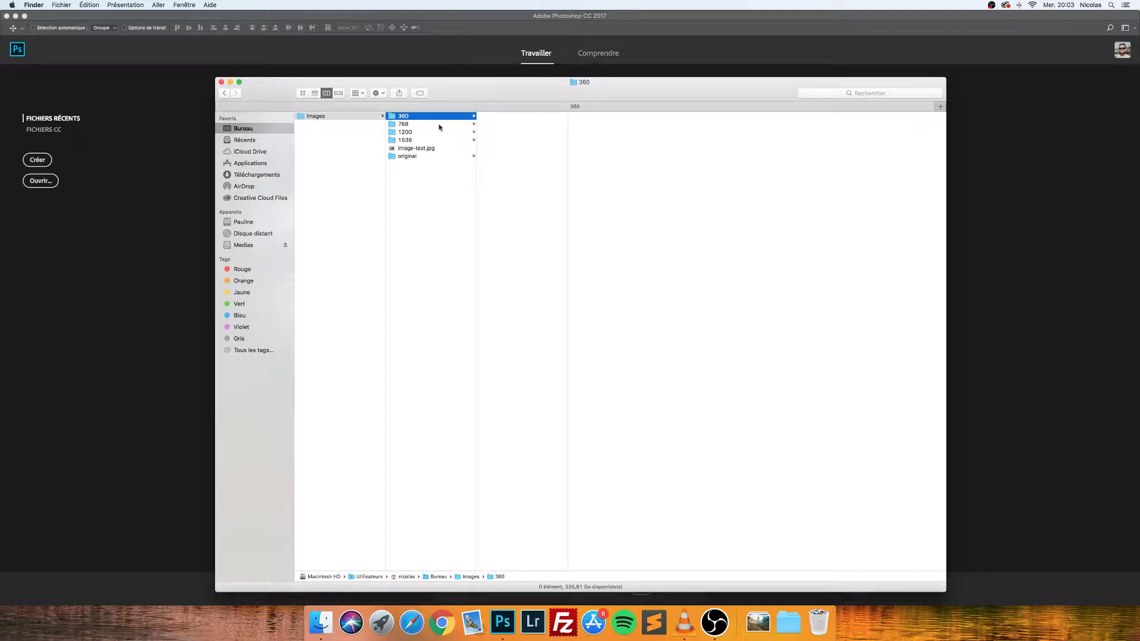
click(439, 124)
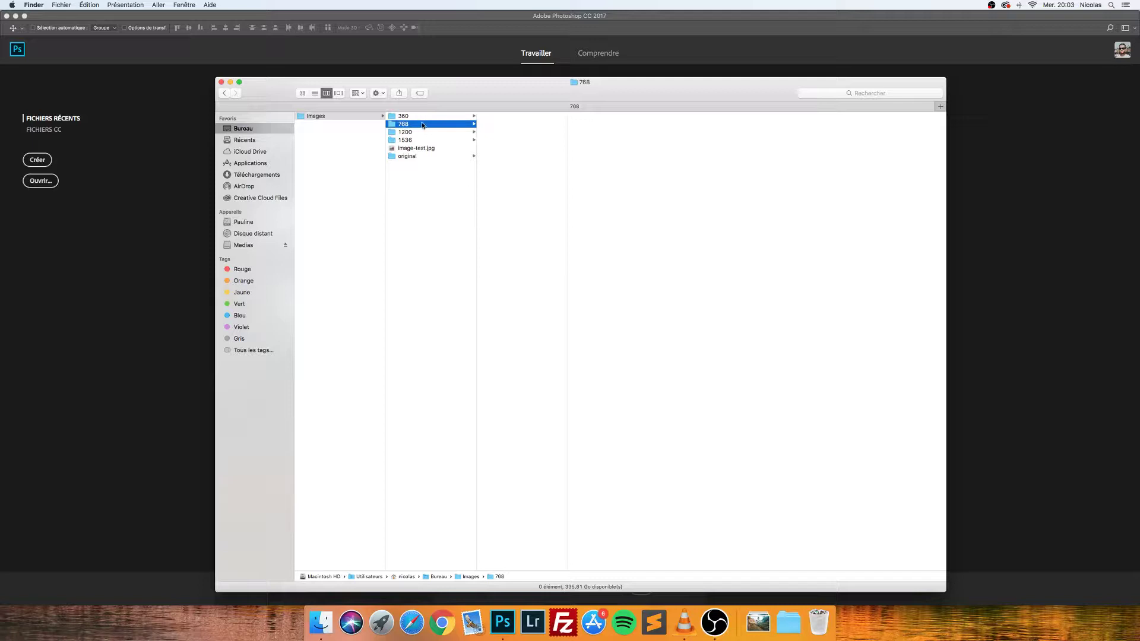
click(433, 132)
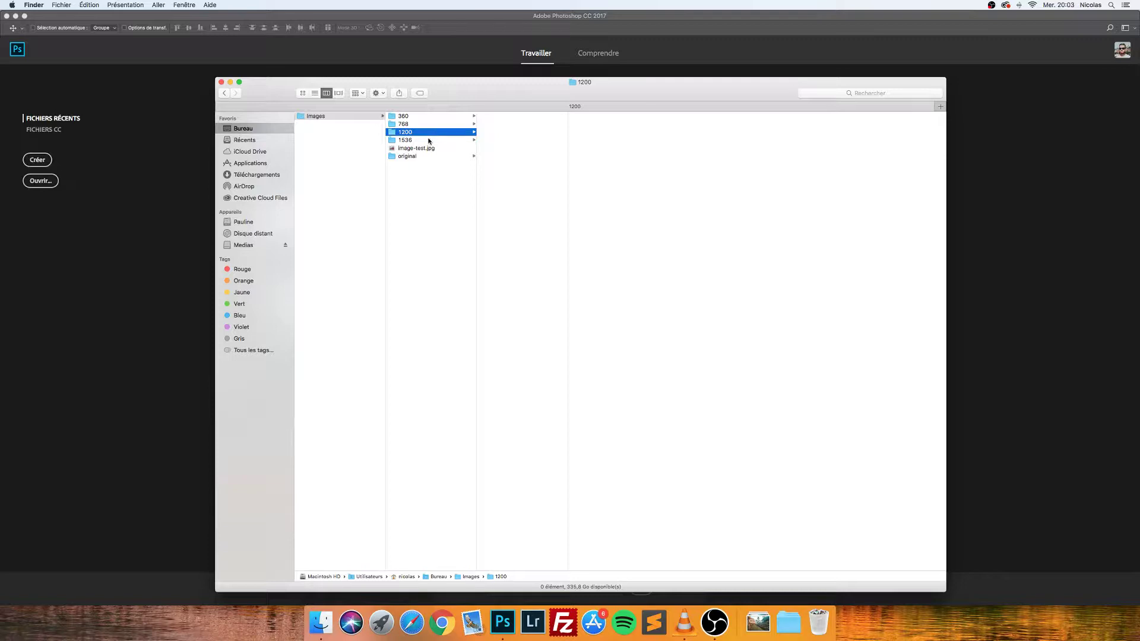
click(432, 141)
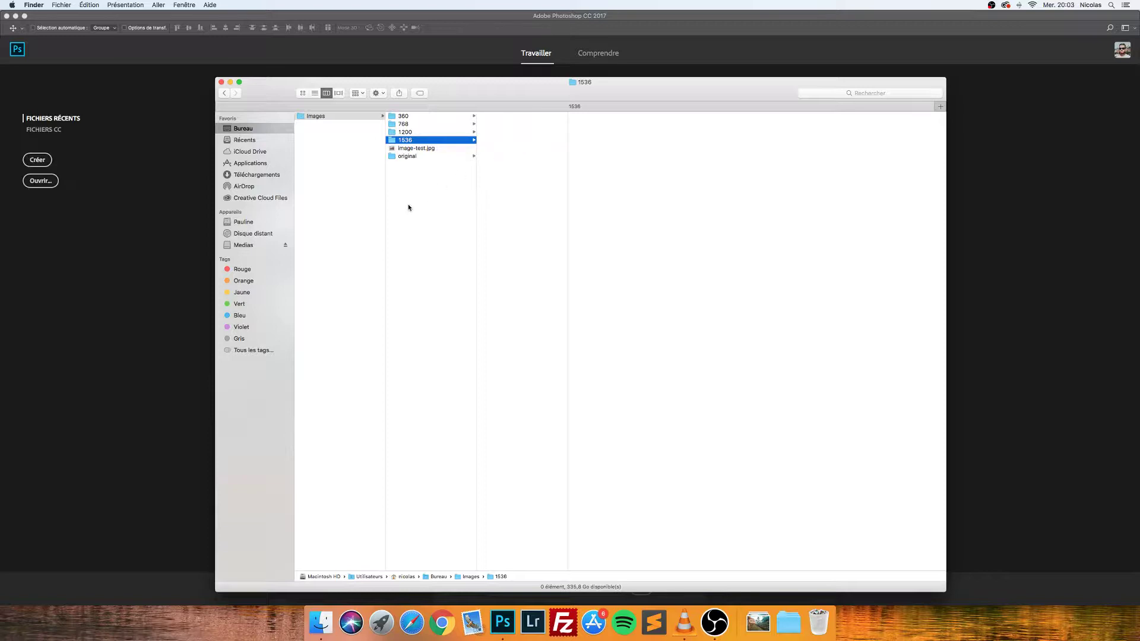
click(448, 150)
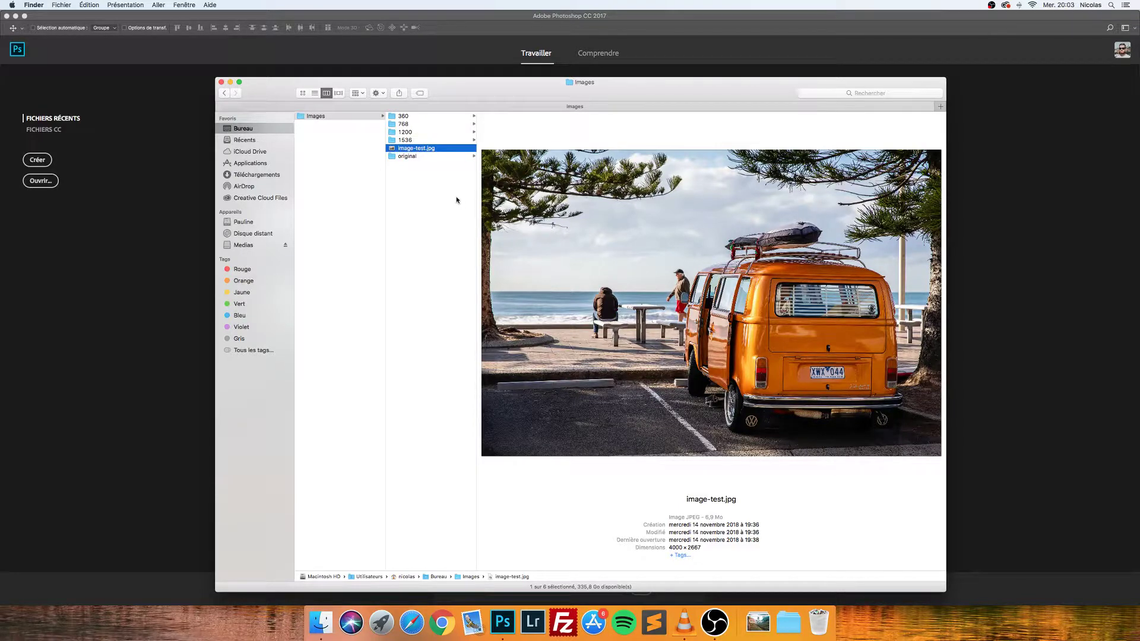
click(423, 156)
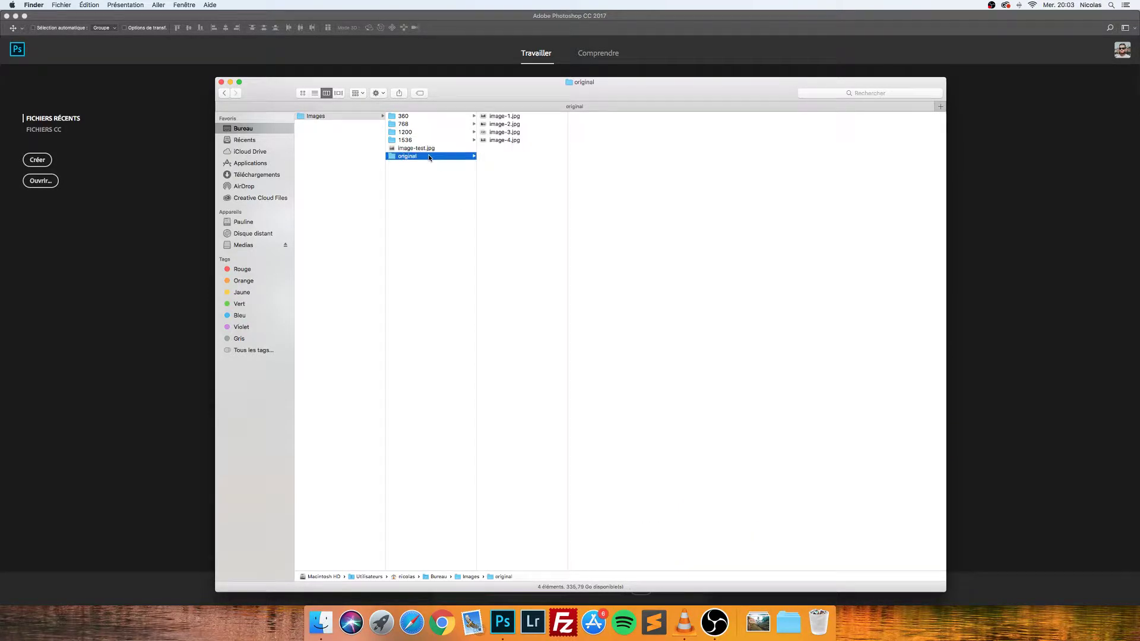
click(512, 115)
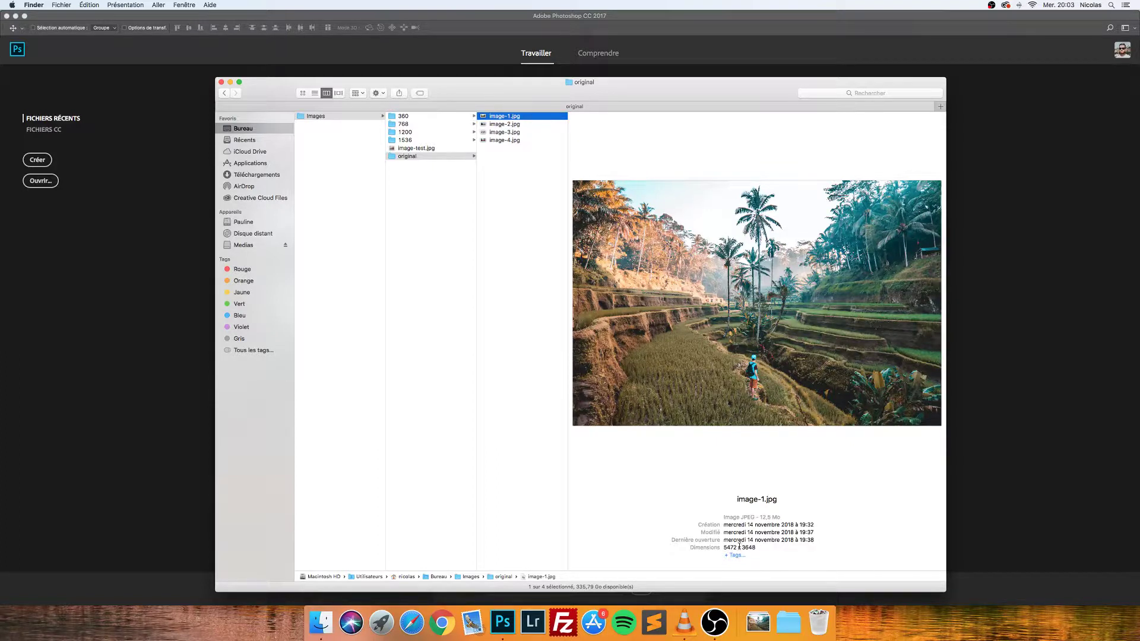
key(Down)
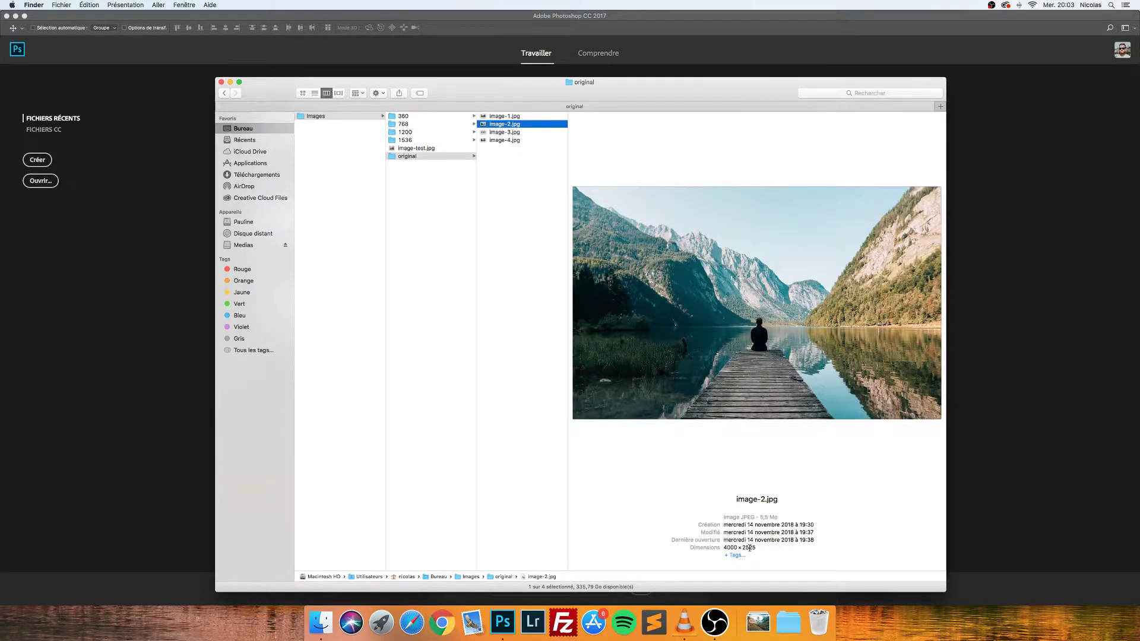
- Open image-test.jpg from the Images folder in Photoshop
click(427, 152)
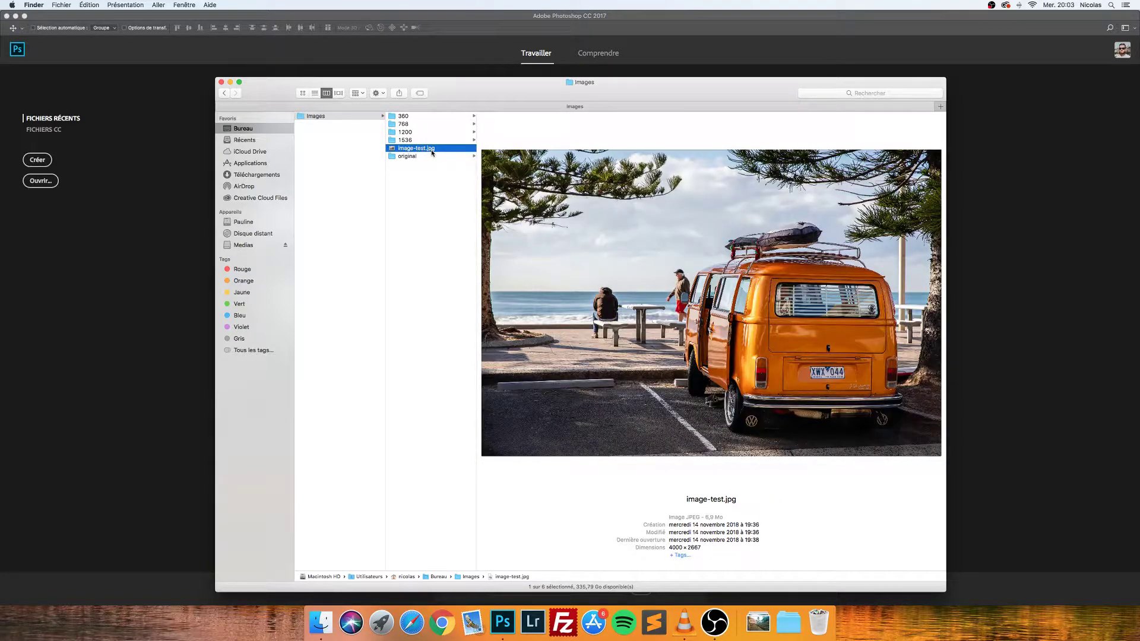
right_click(433, 152)
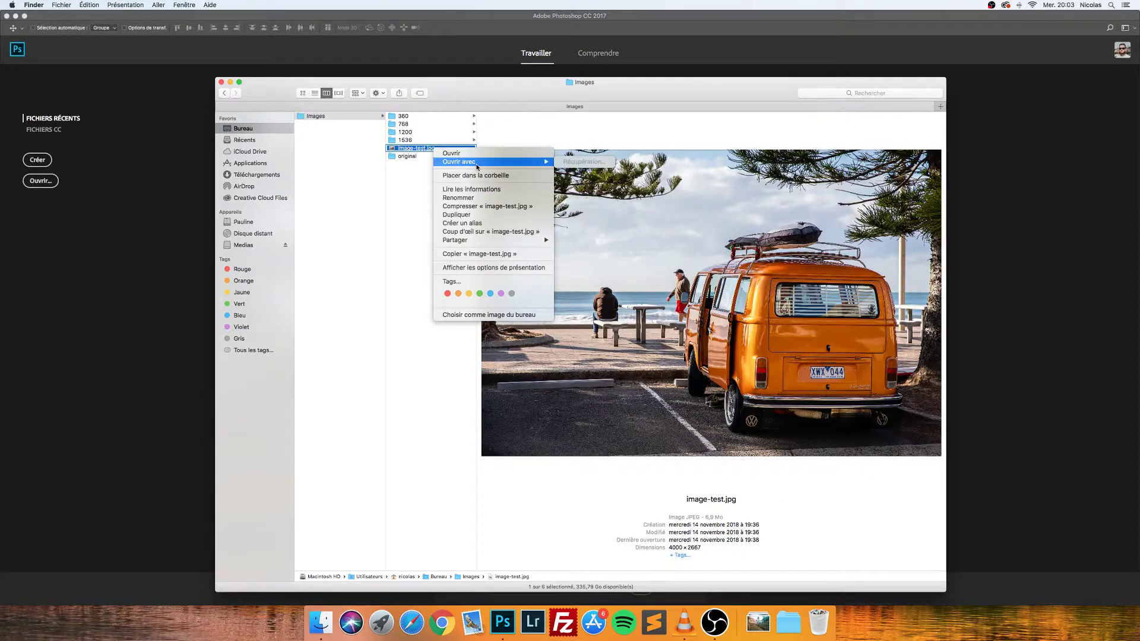
mouse_move(475, 162)
click(627, 196)
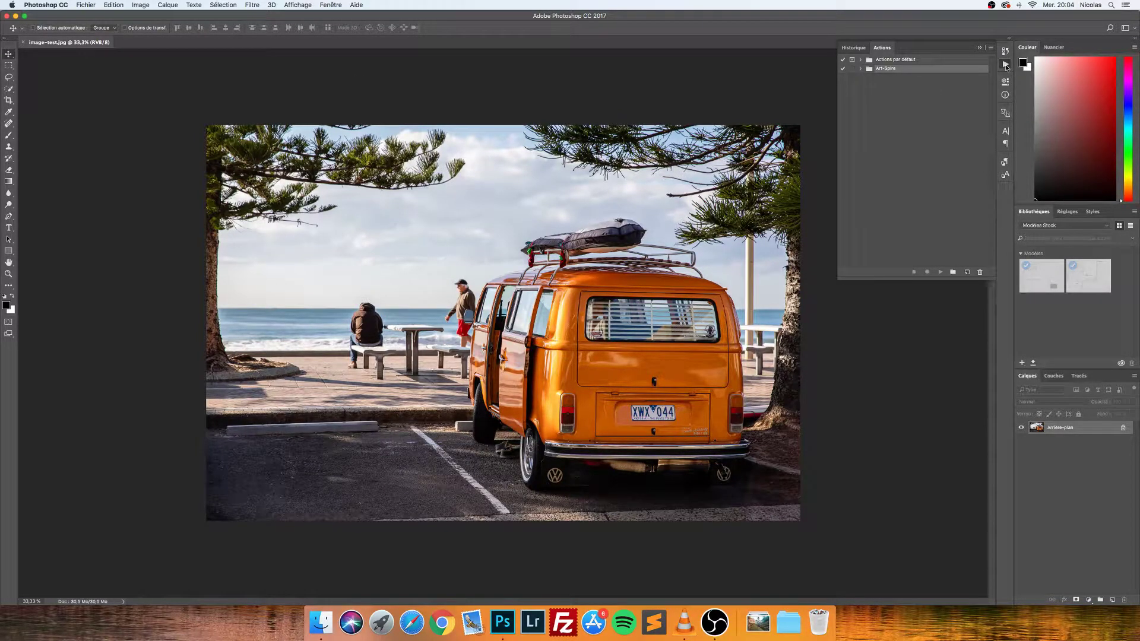
- Hide the Actions panel and display it again
click(330, 5)
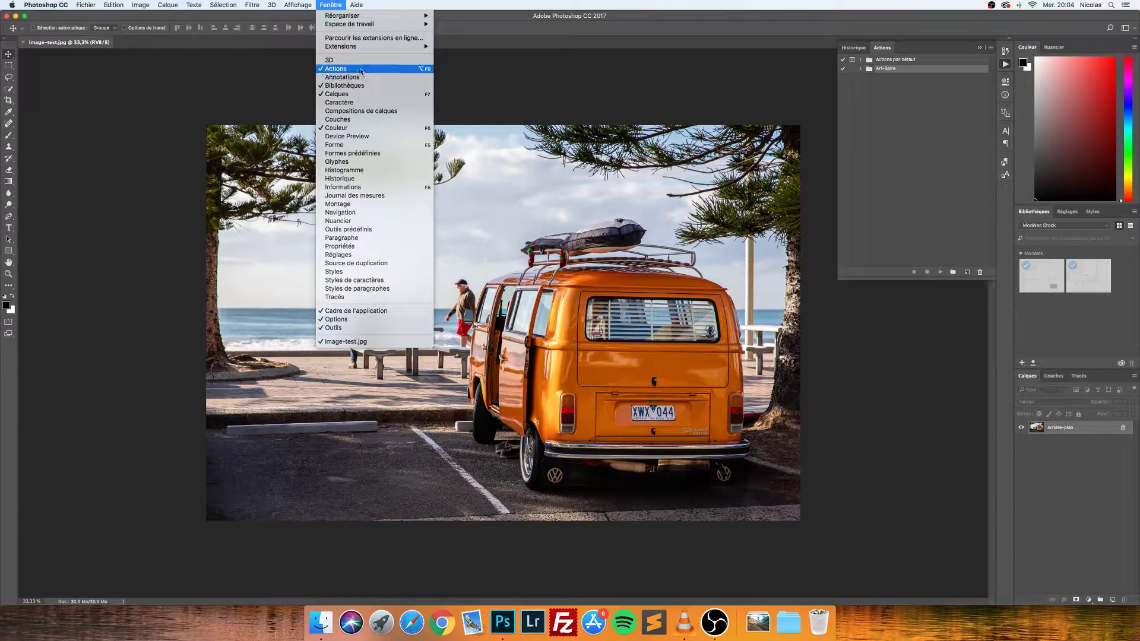
click(360, 71)
click(331, 4)
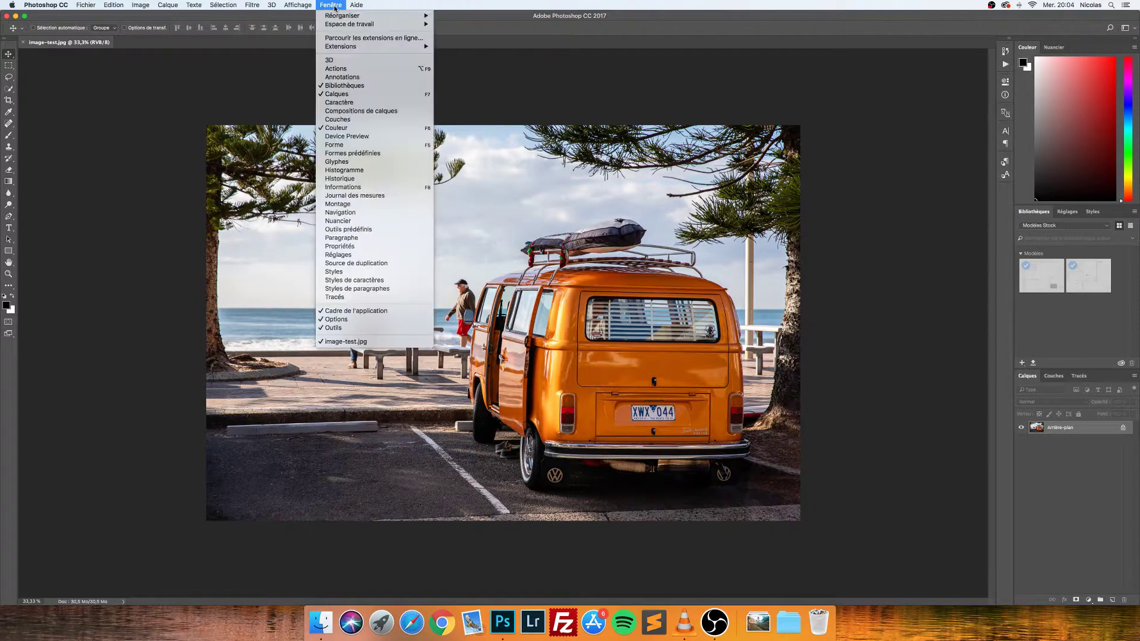
click(352, 70)
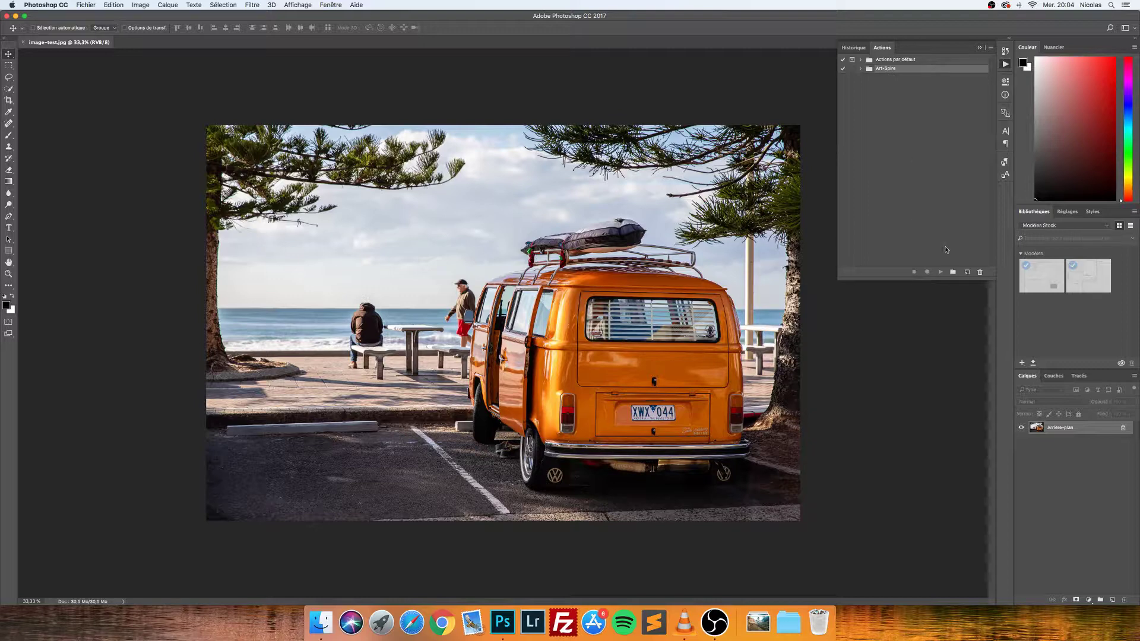
- Create a new action set named "Compression image"
click(953, 272)
text(Compression)
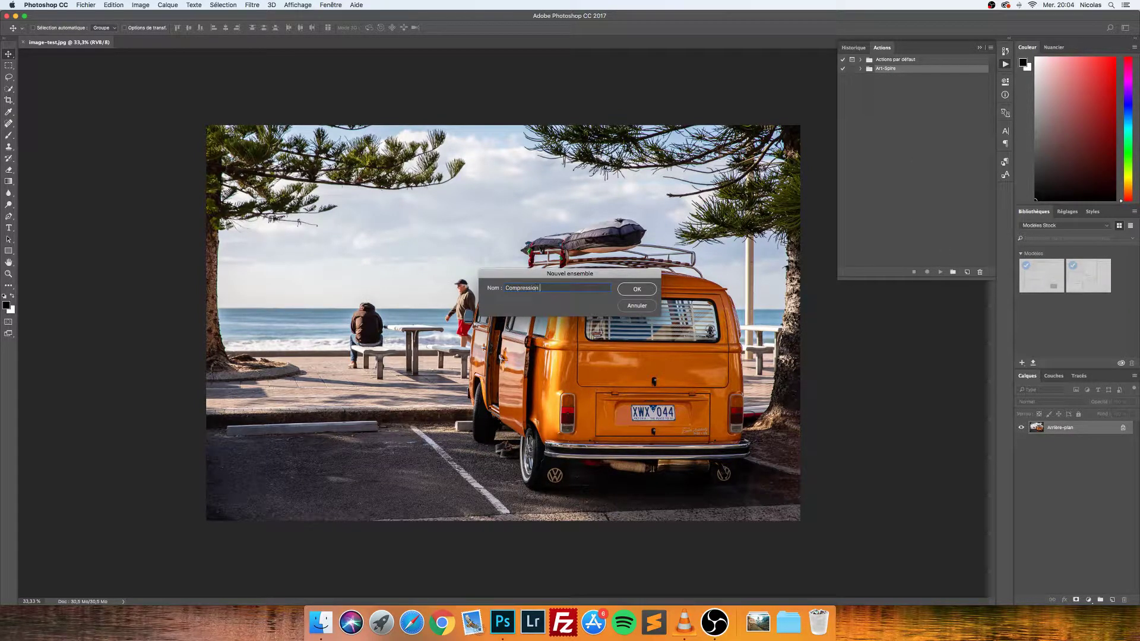
text( image)
key(Return)
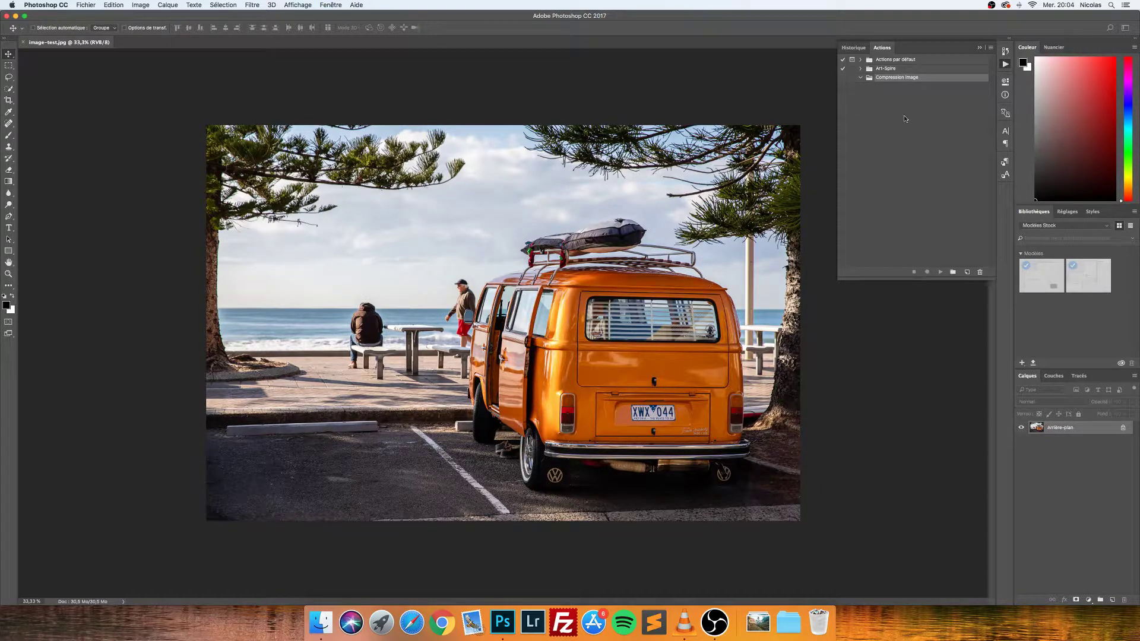
- Create an action named "Compression pleine largeur" in the Compression image set and start recording it
click(967, 273)
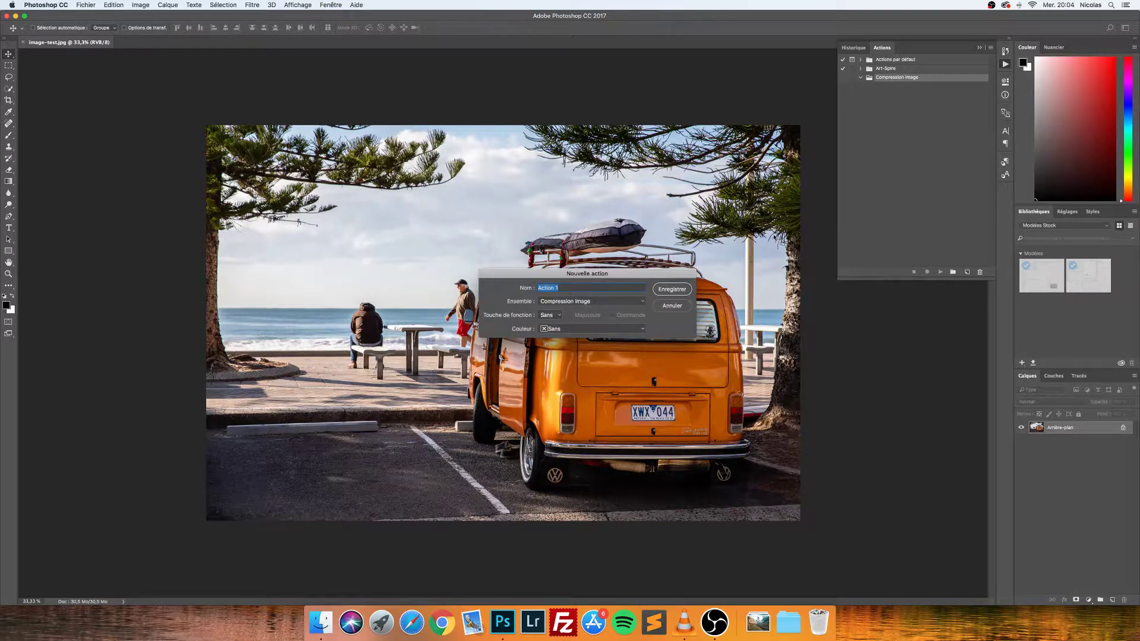
text(Compression pleine largeur)
key(Return)
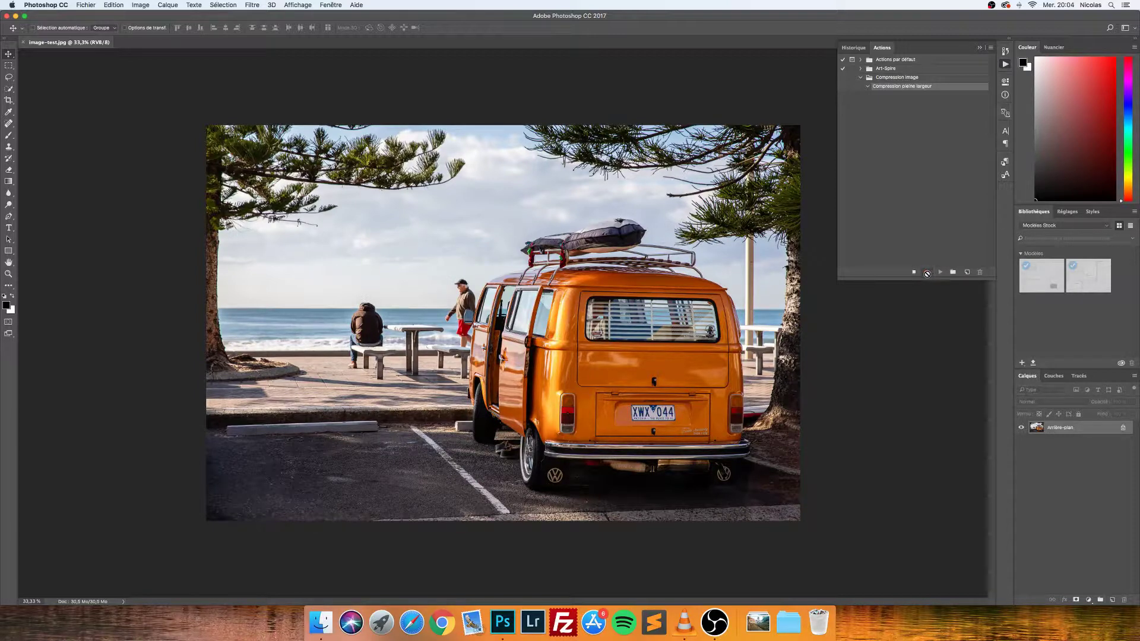
- Resize the image to a width of 1536 pixels, keeping its proportions
click(143, 10)
click(182, 74)
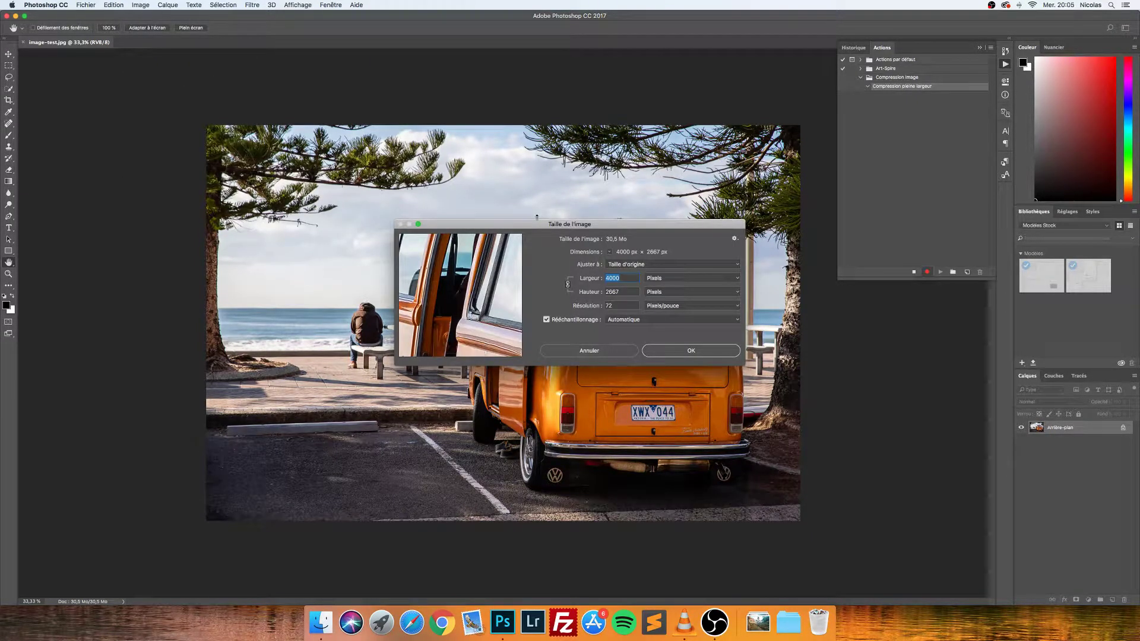
text(1)
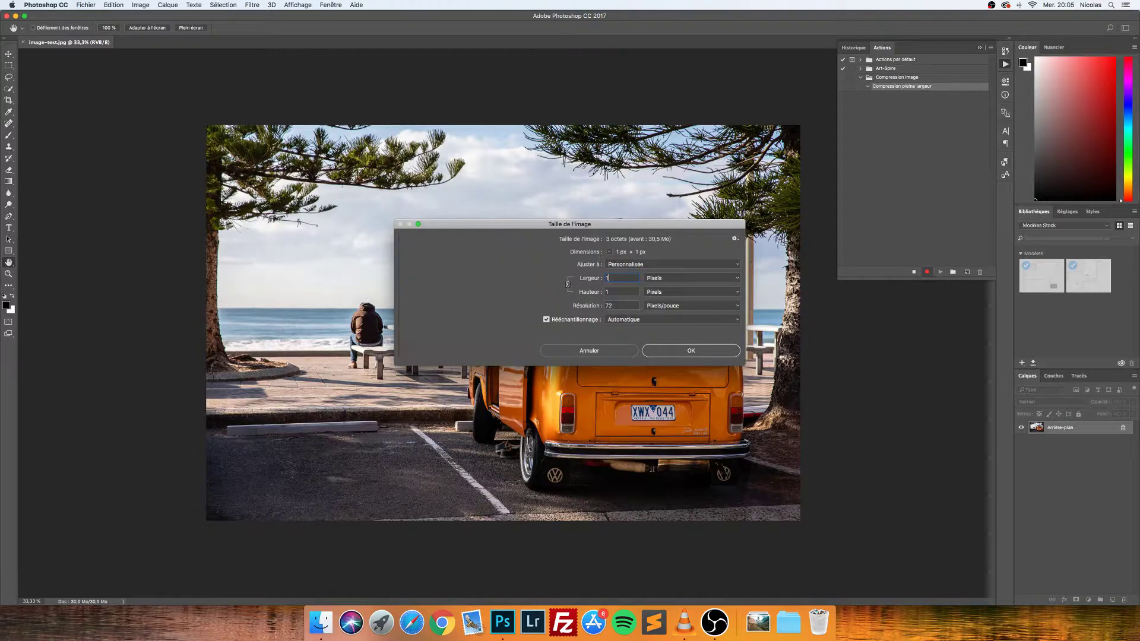
text(536)
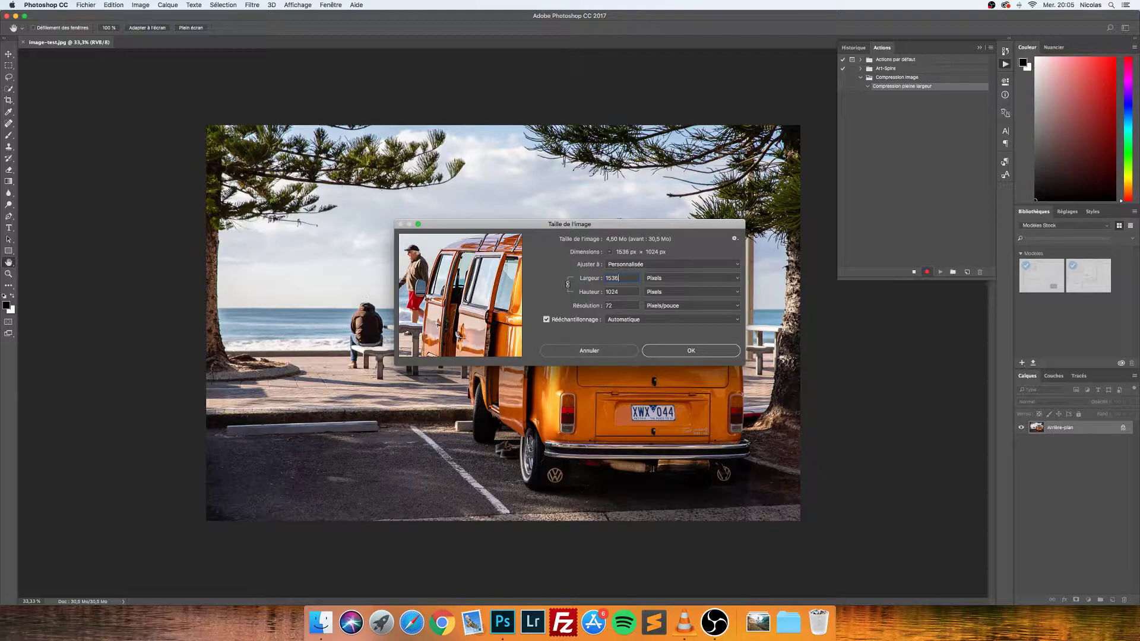
click(689, 351)
- Open the image in Save for Web, try JPEG quality 100, return it to 60 and compare the van in both previews
click(84, 5)
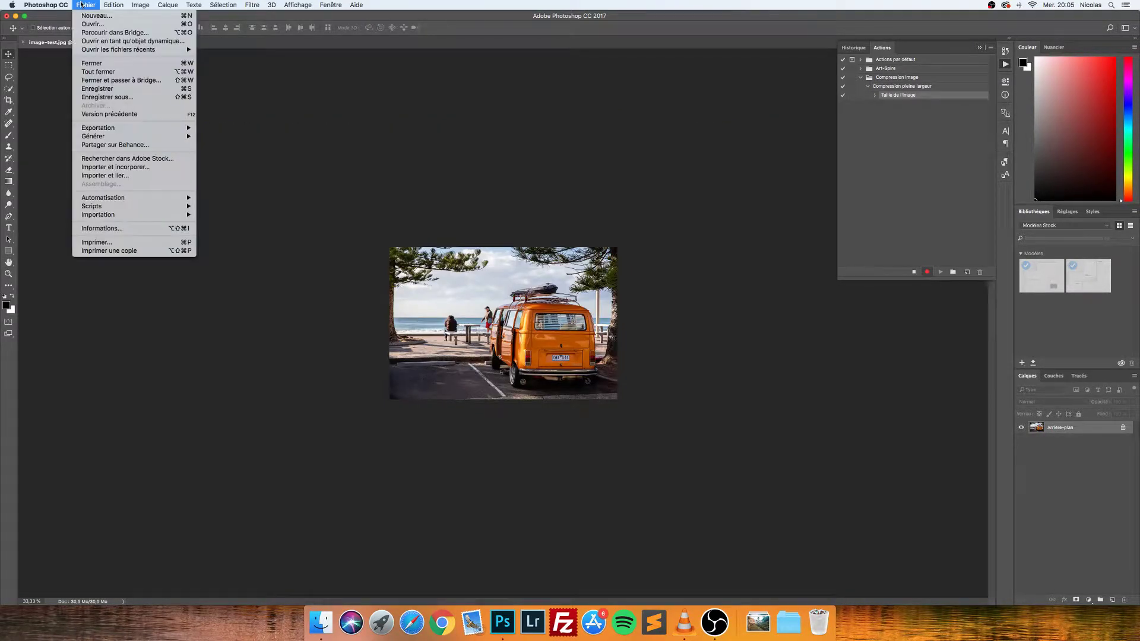
mouse_move(166, 133)
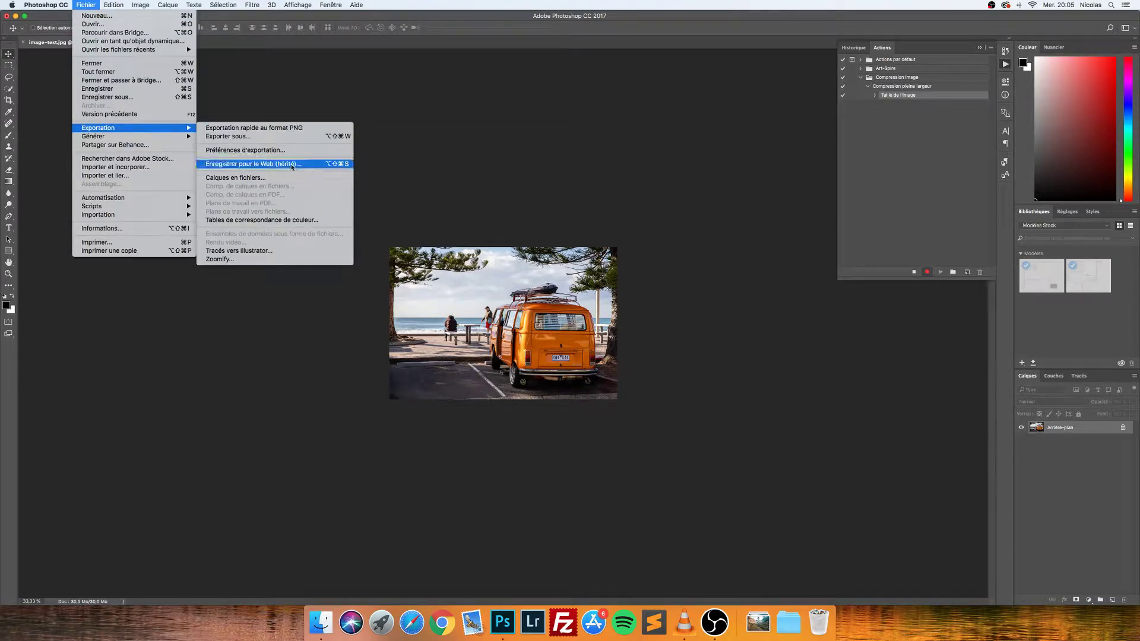
click(252, 164)
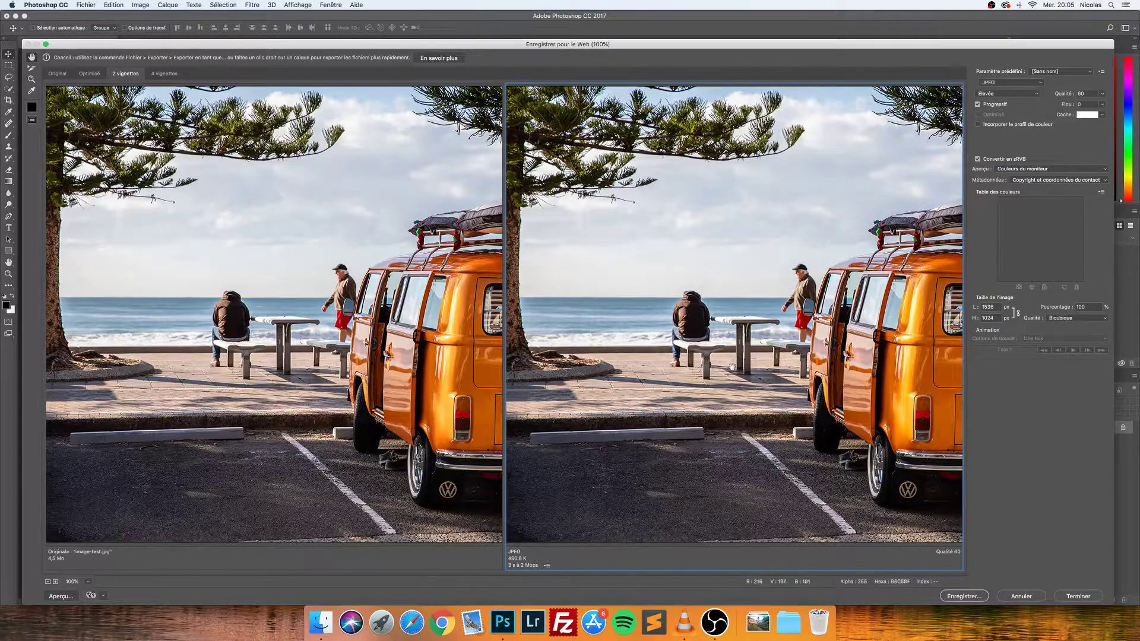
click(1103, 94)
drag(1085, 105, 1104, 105)
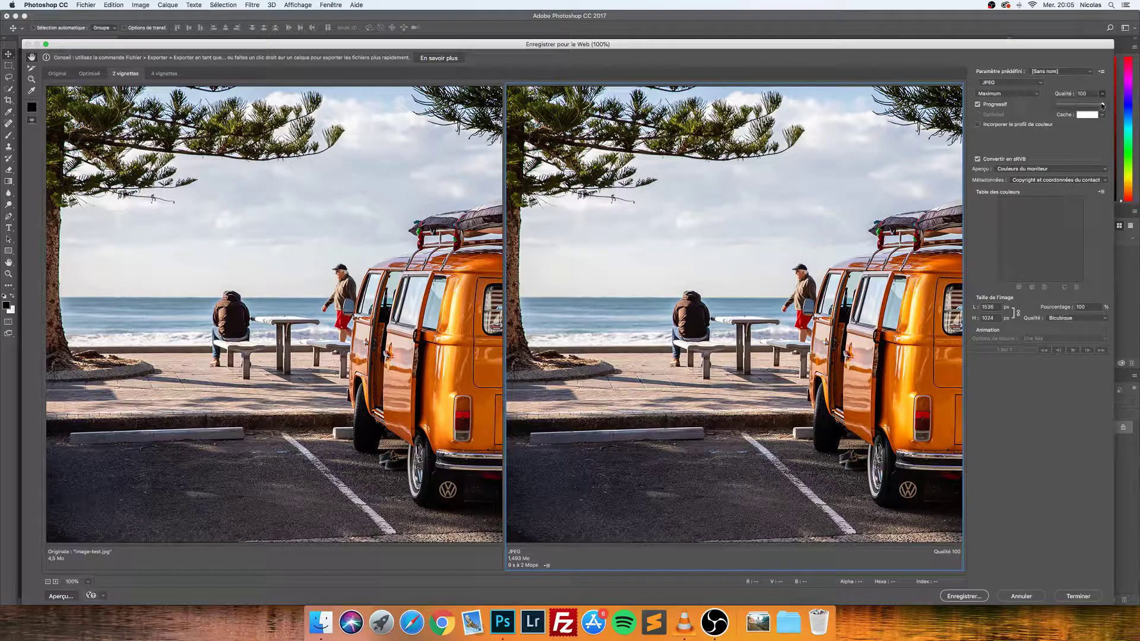
drag(1101, 106, 1086, 107)
drag(834, 386, 652, 356)
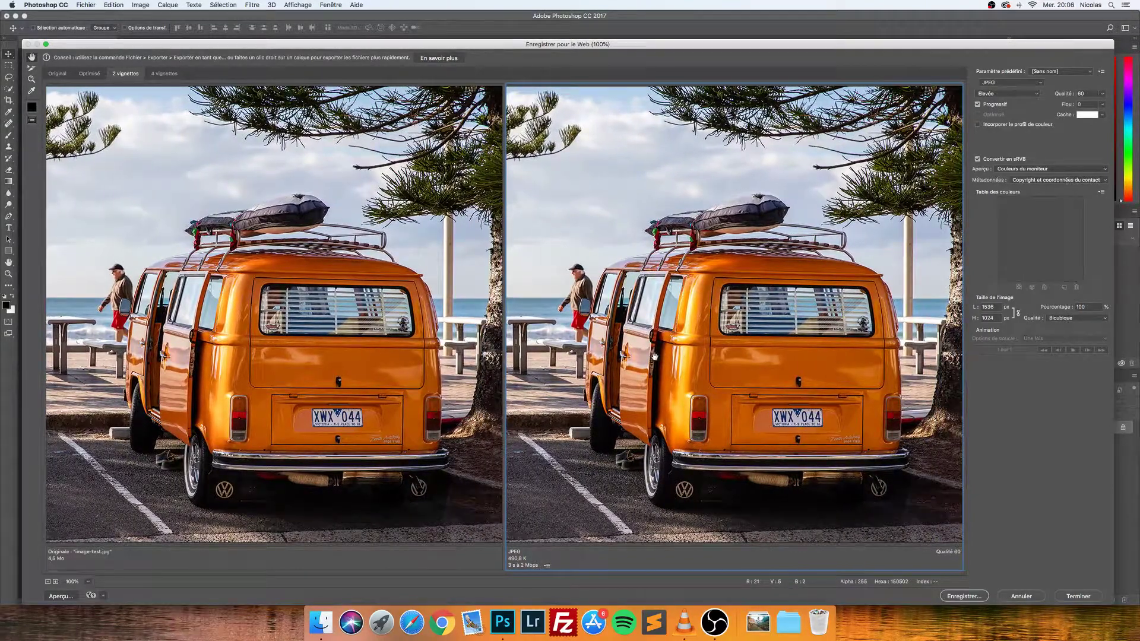
drag(657, 356, 705, 353)
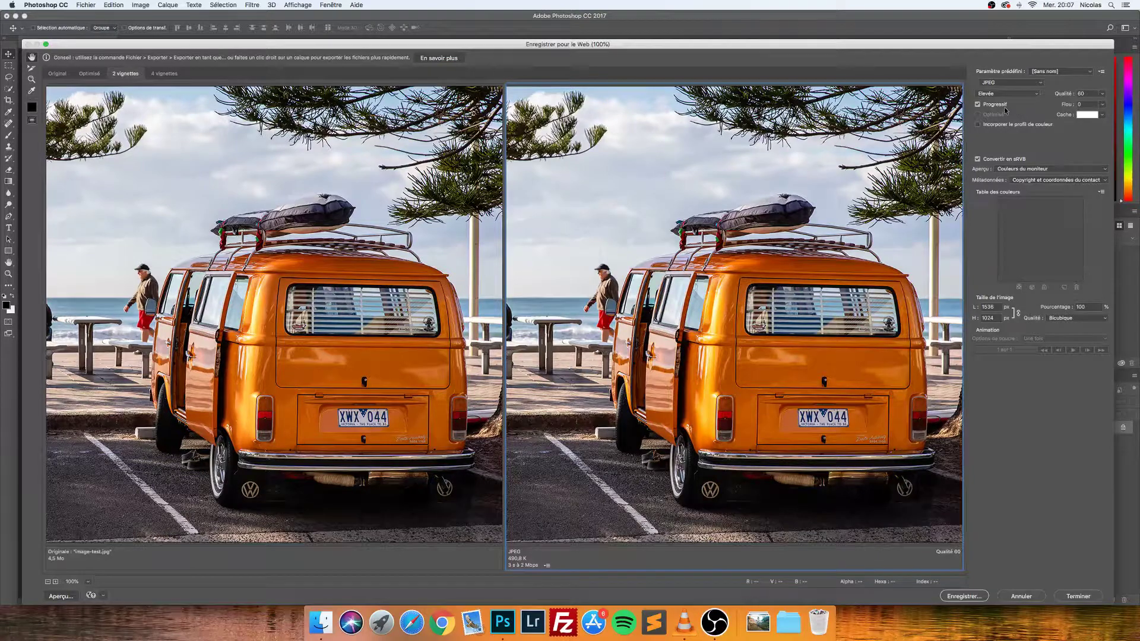
- Set the exported metadata to none (Sans) and save image-test.jpg into the 1536 folder inside Images
click(1031, 180)
click(1030, 167)
click(965, 597)
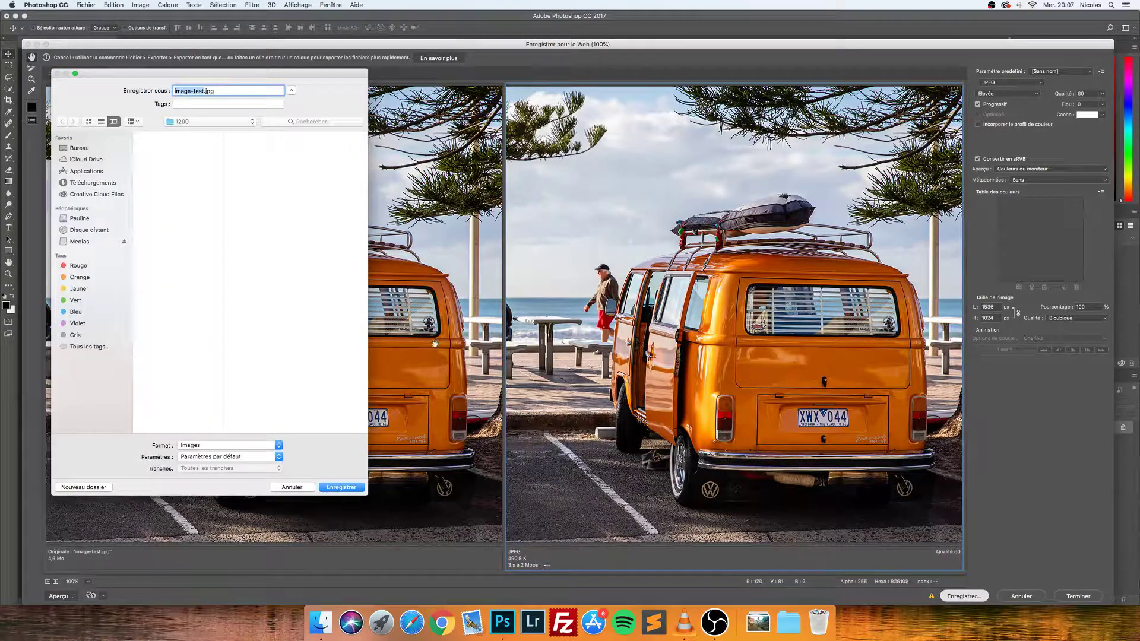
click(200, 122)
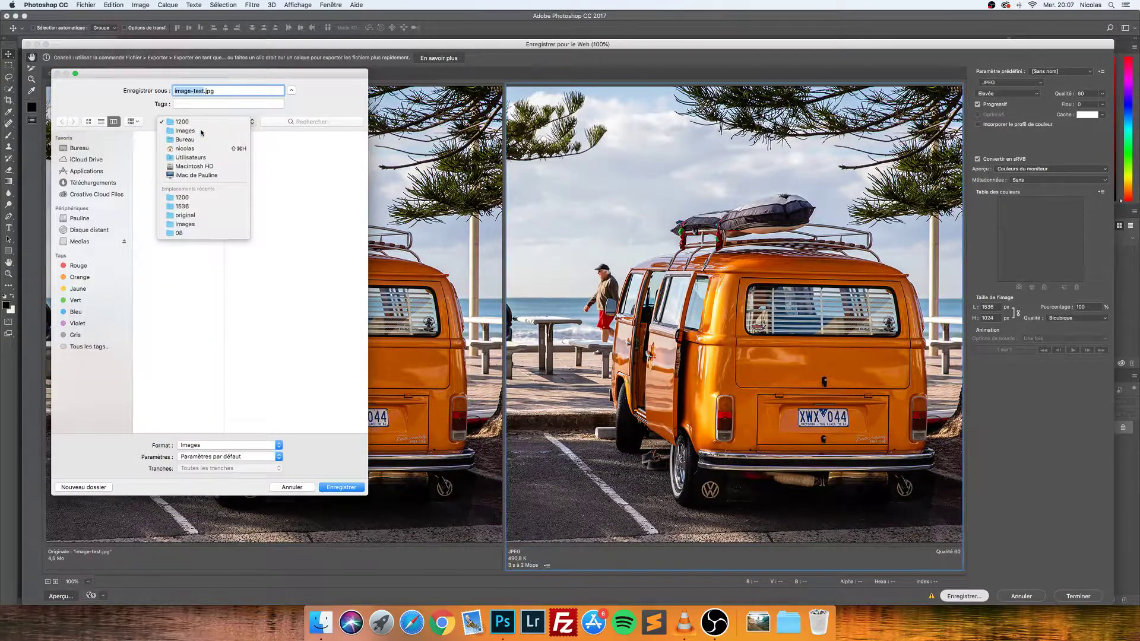
click(202, 131)
click(257, 160)
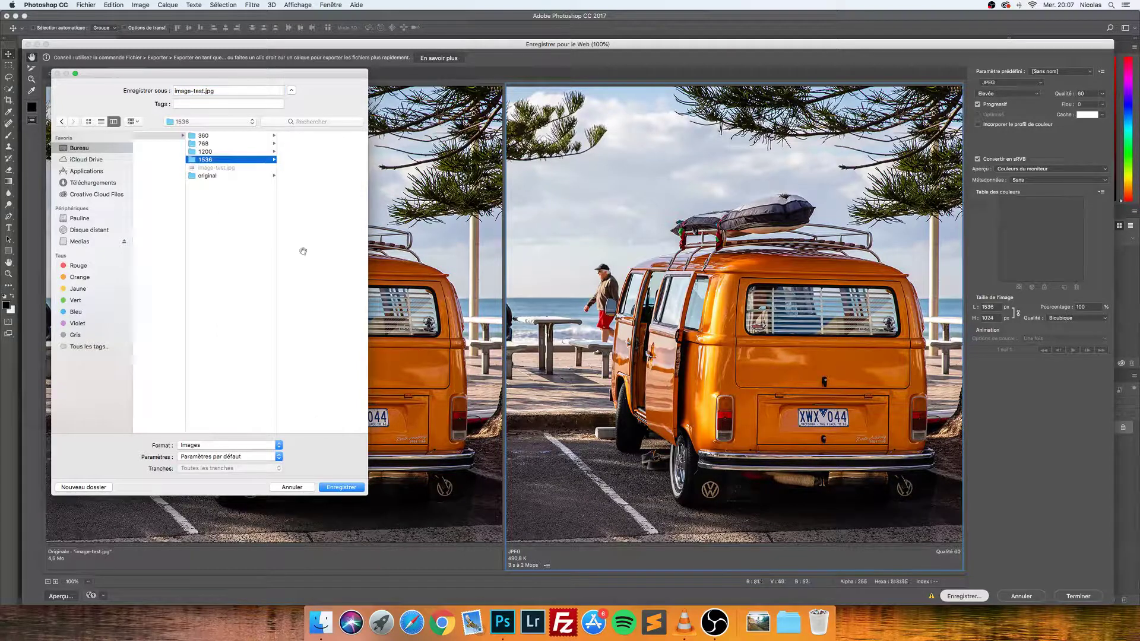
click(347, 490)
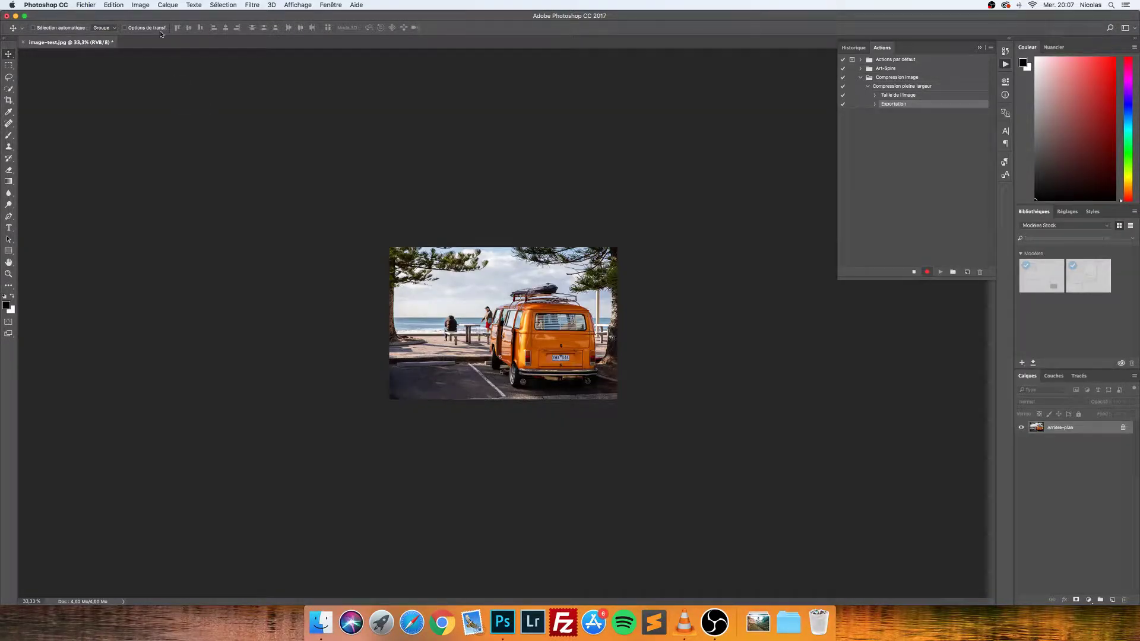
- Resize the image to a width of 1200 pixels, keeping its proportions
click(148, 5)
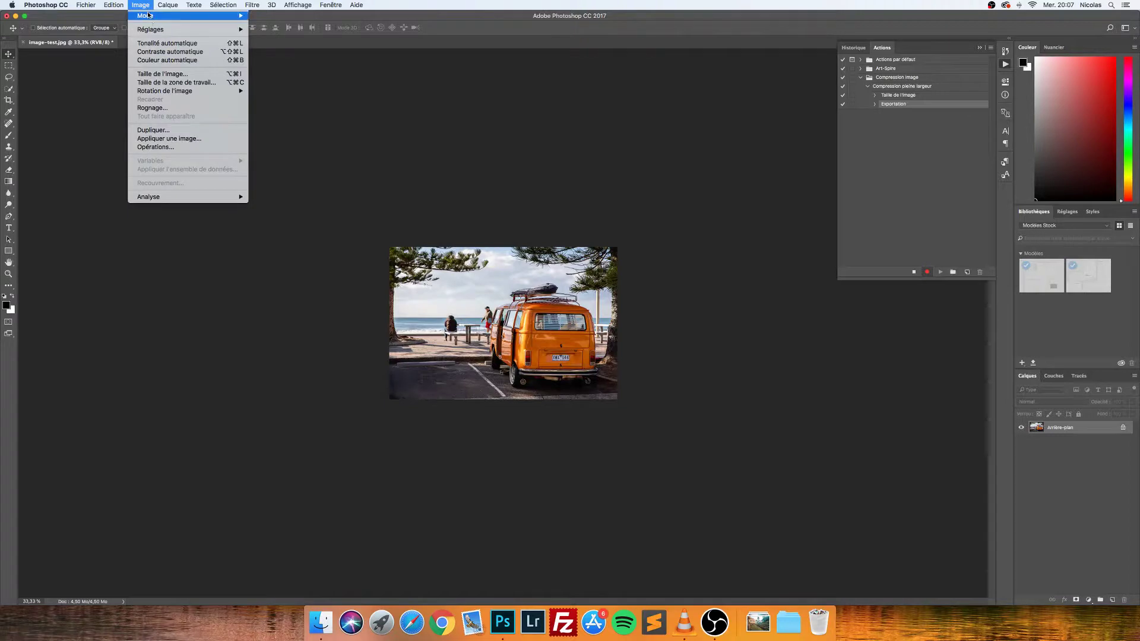
click(192, 75)
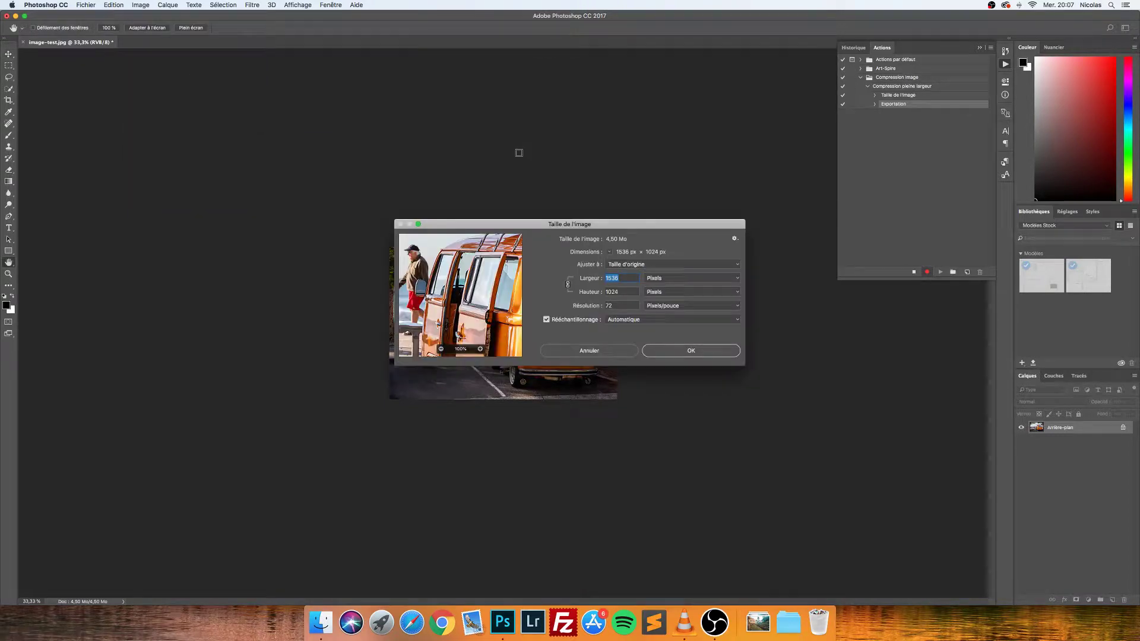
text(1200)
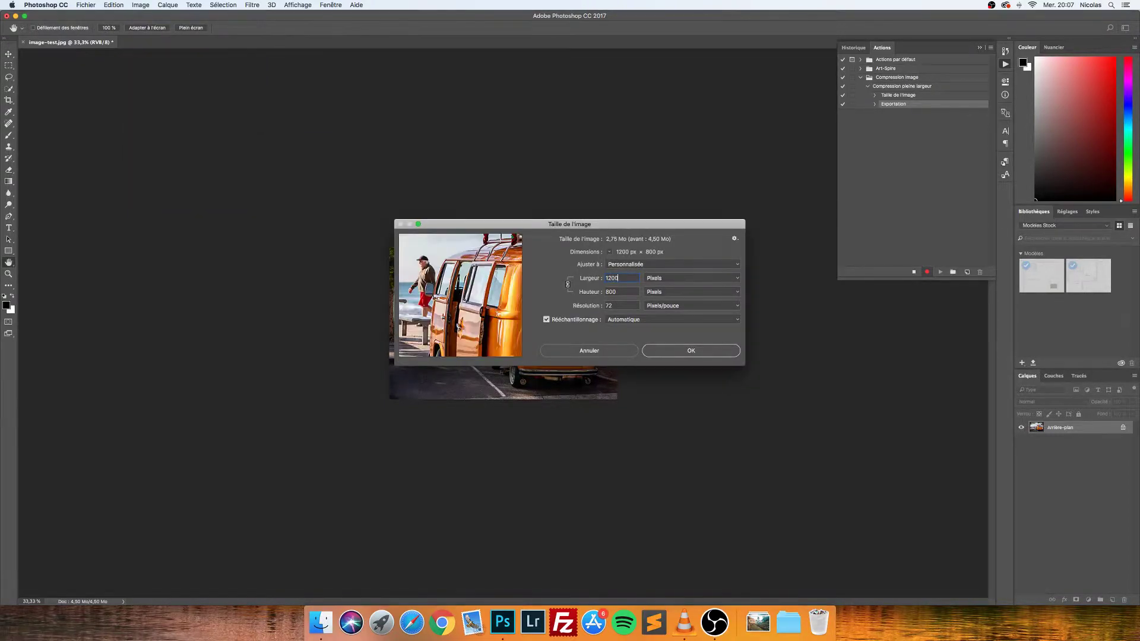
key(Return)
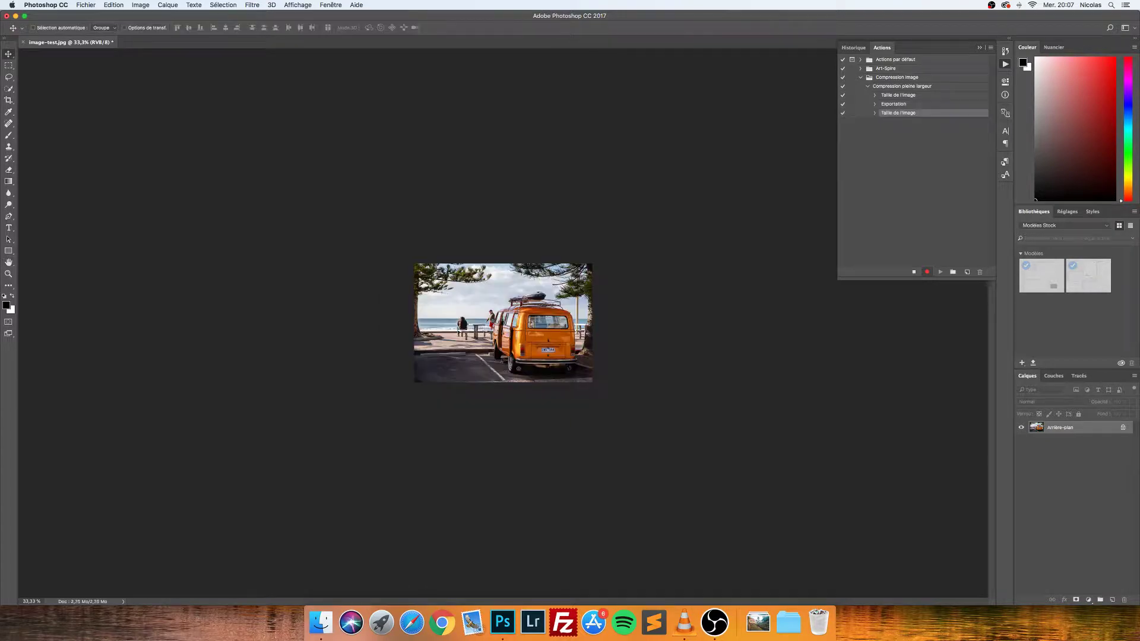
- Export the image with Save for Web, saving image-test.jpg into the 1200 folder inside Images
click(86, 5)
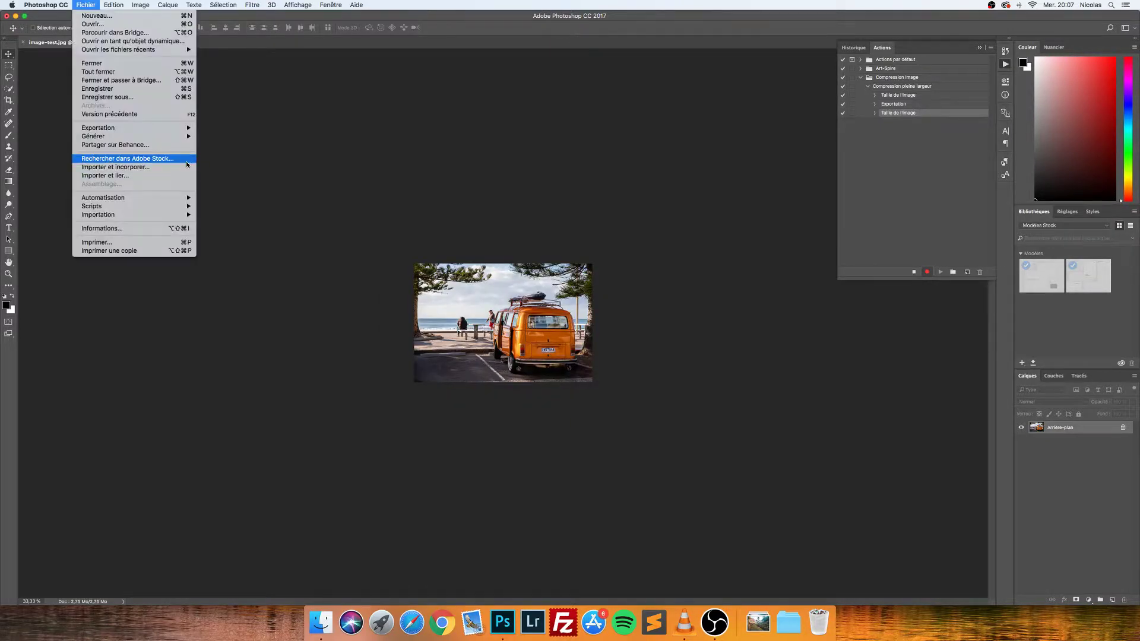
mouse_move(189, 133)
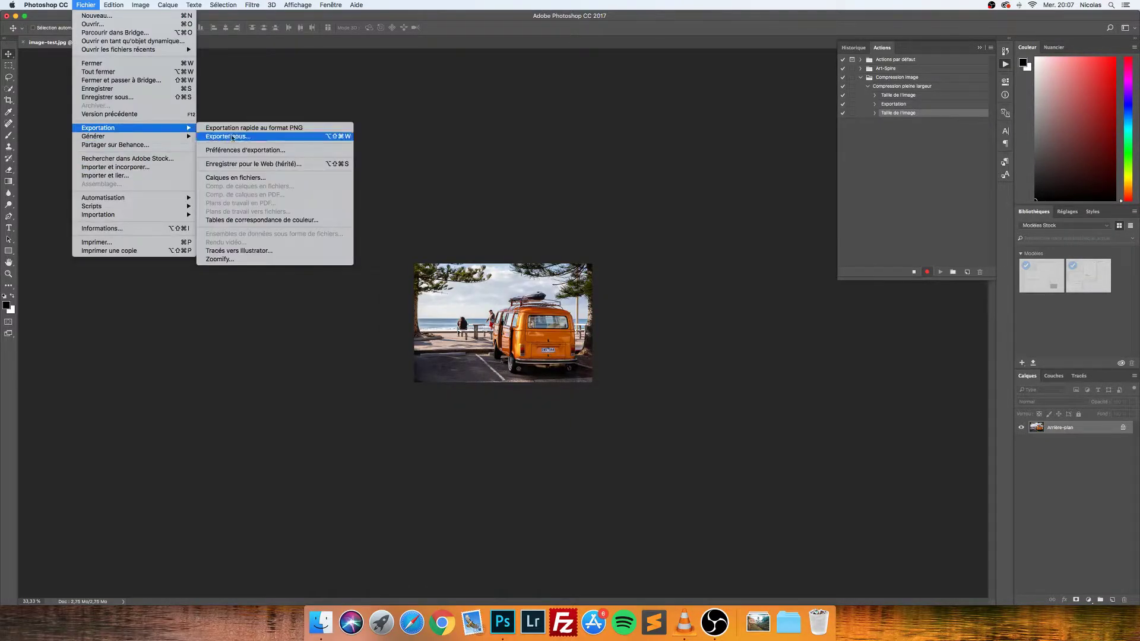
click(265, 164)
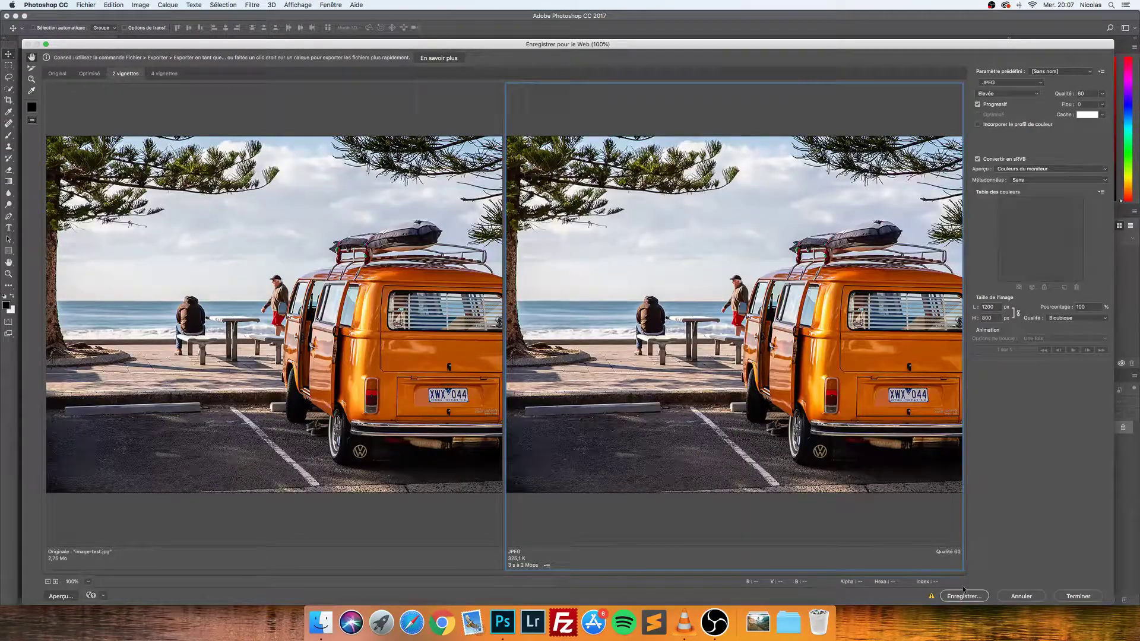
click(955, 594)
click(196, 122)
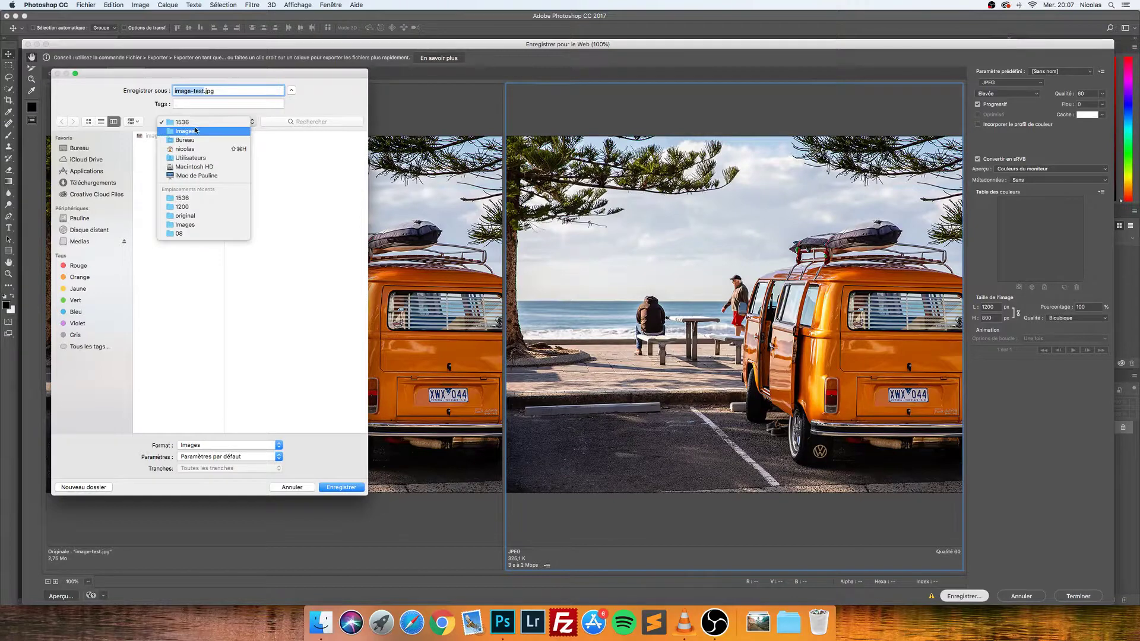
click(196, 133)
click(256, 152)
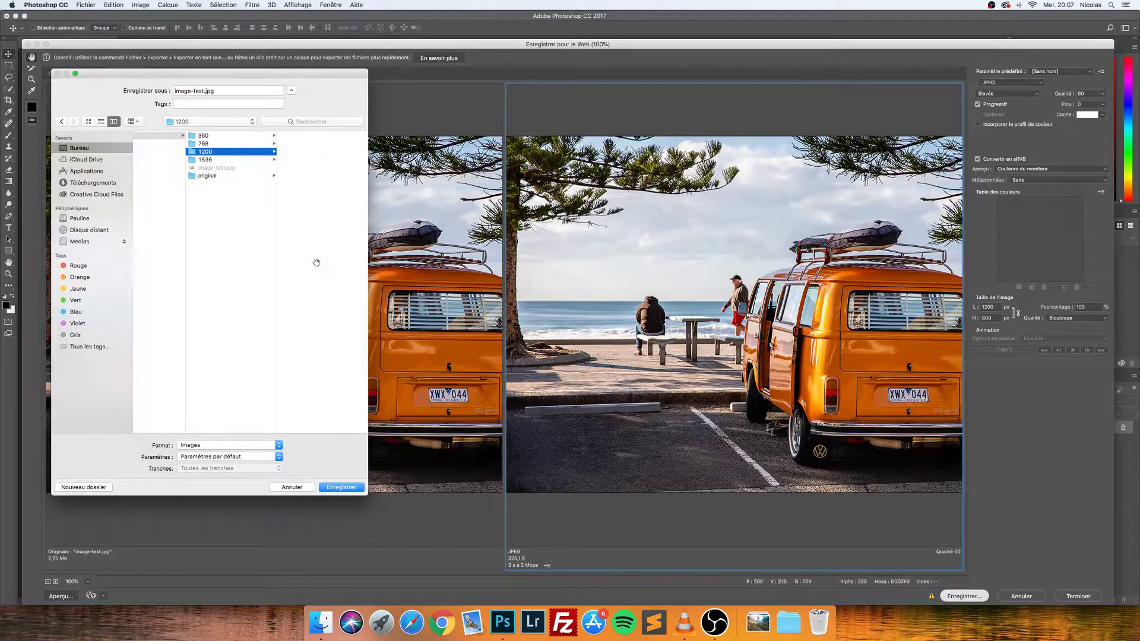
click(347, 488)
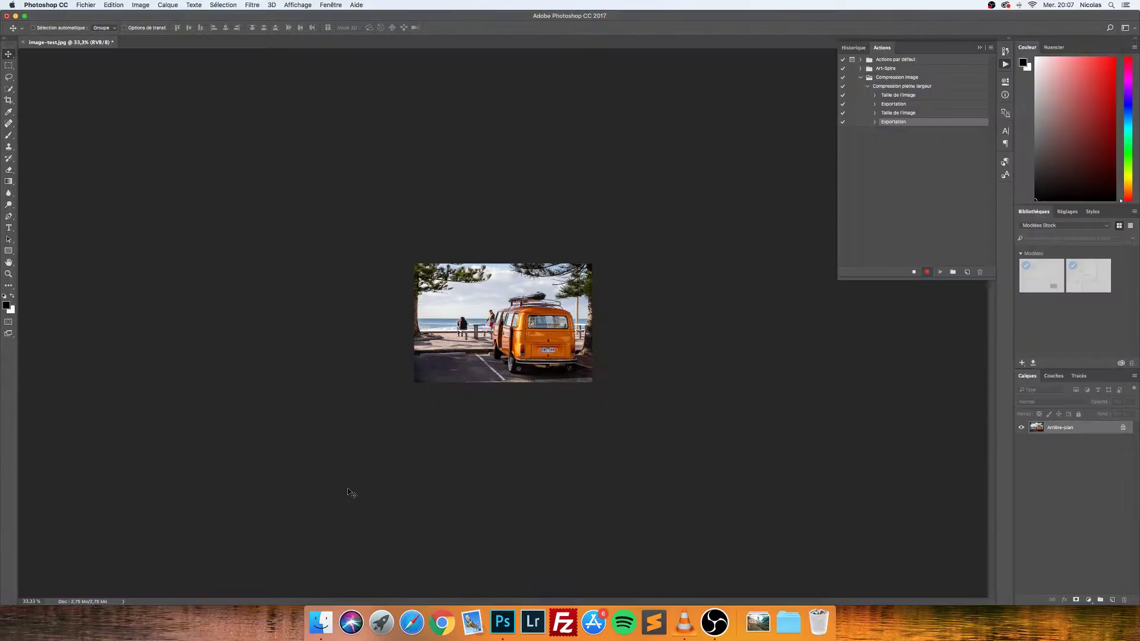
- Resize the image to a width of 768 pixels, keeping its proportions
click(141, 5)
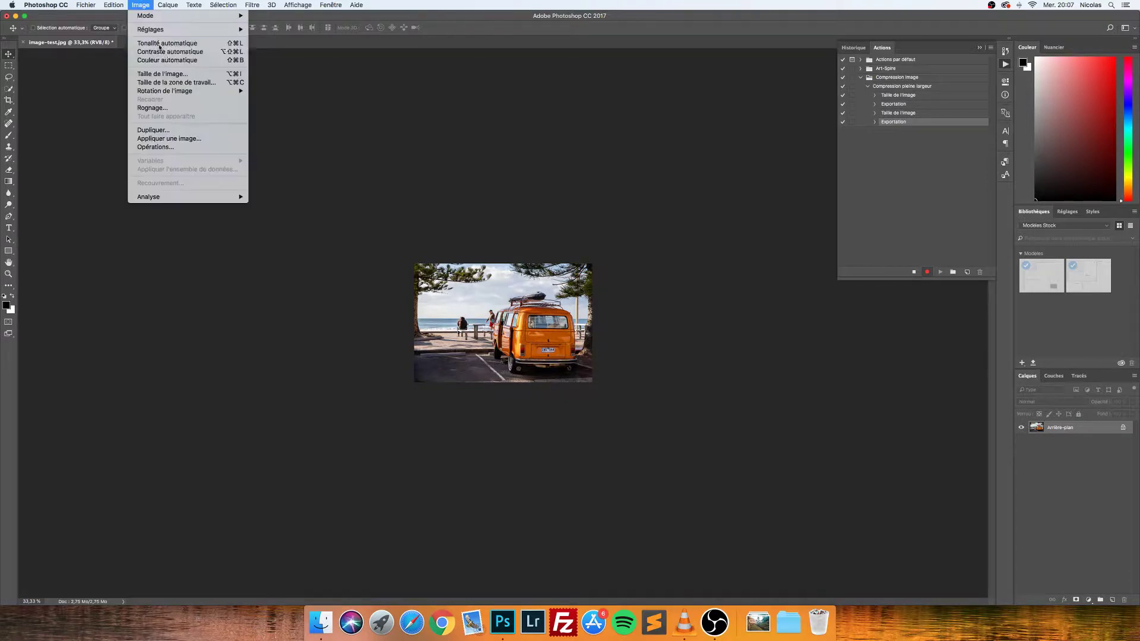
click(150, 64)
text(750)
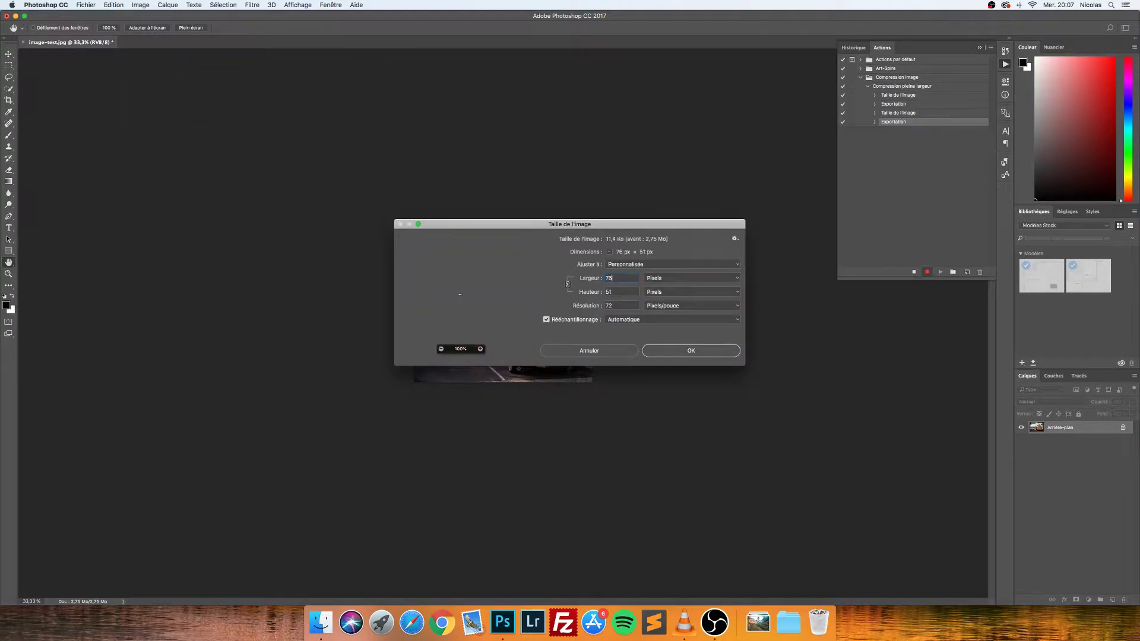
key(Return)
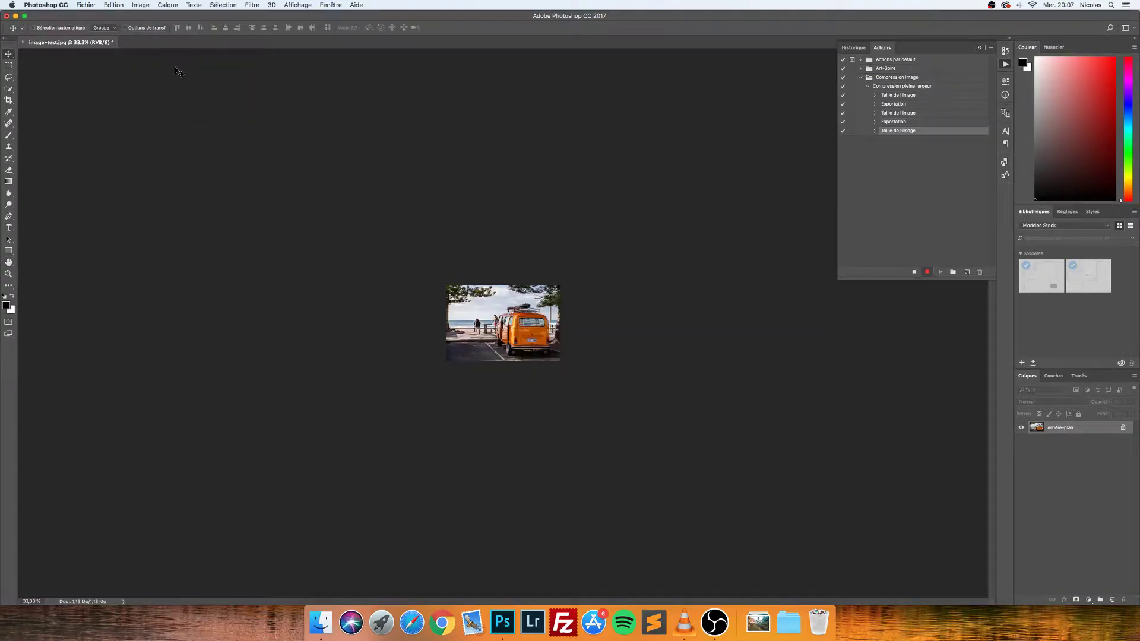
- Export the image with Save for Web, saving image-test.jpg into the 768 folder inside Images
click(85, 5)
mouse_move(159, 128)
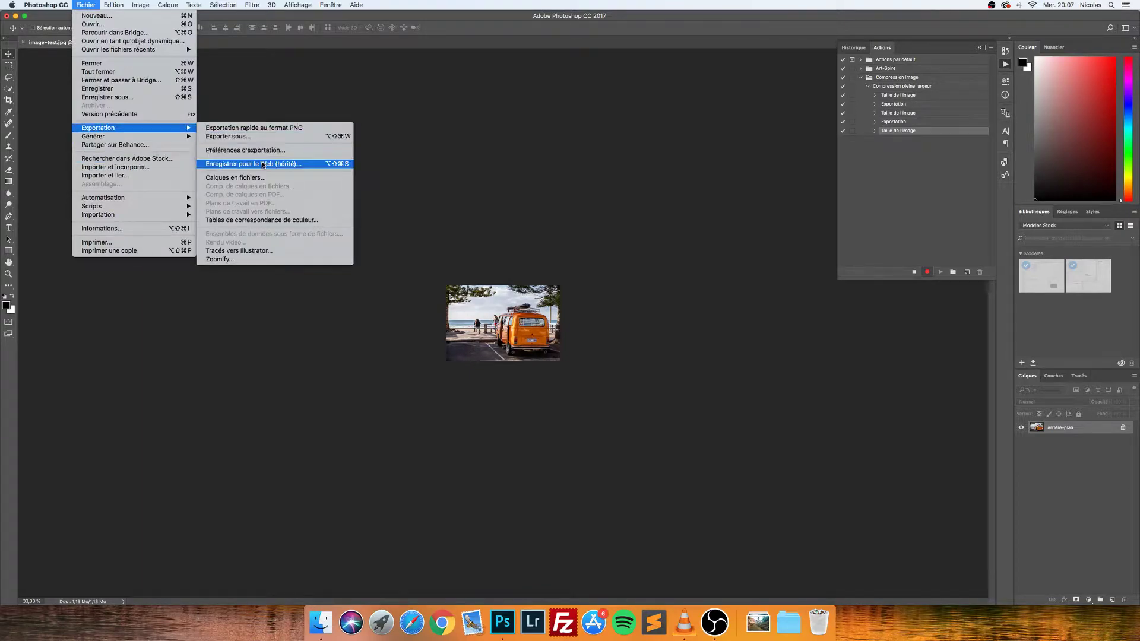
click(261, 164)
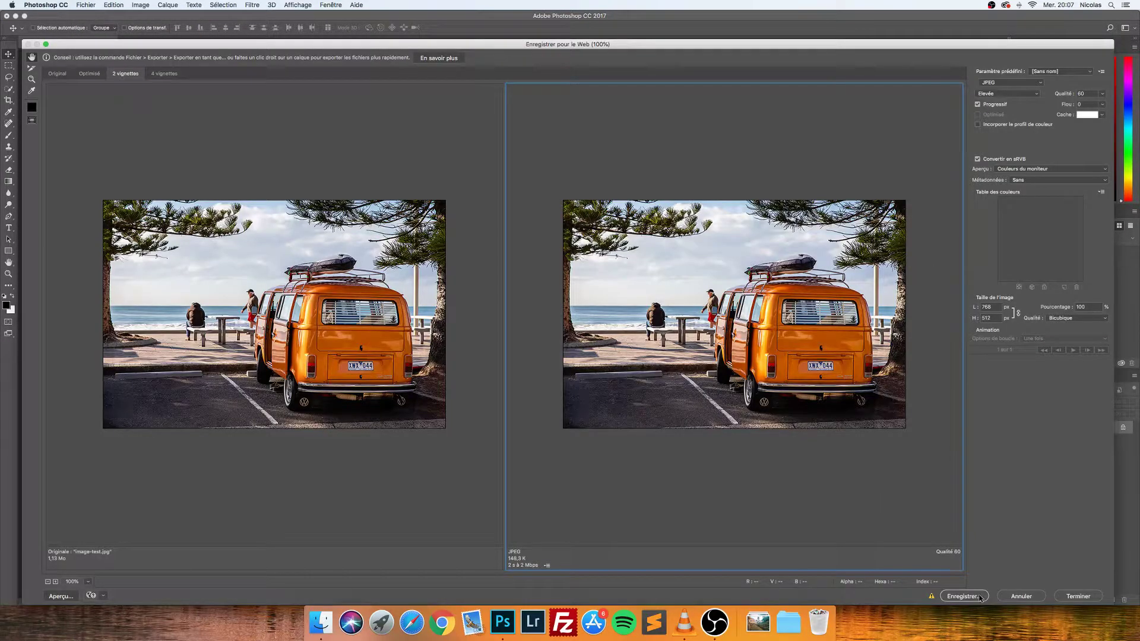
click(980, 597)
click(215, 127)
click(217, 132)
click(237, 144)
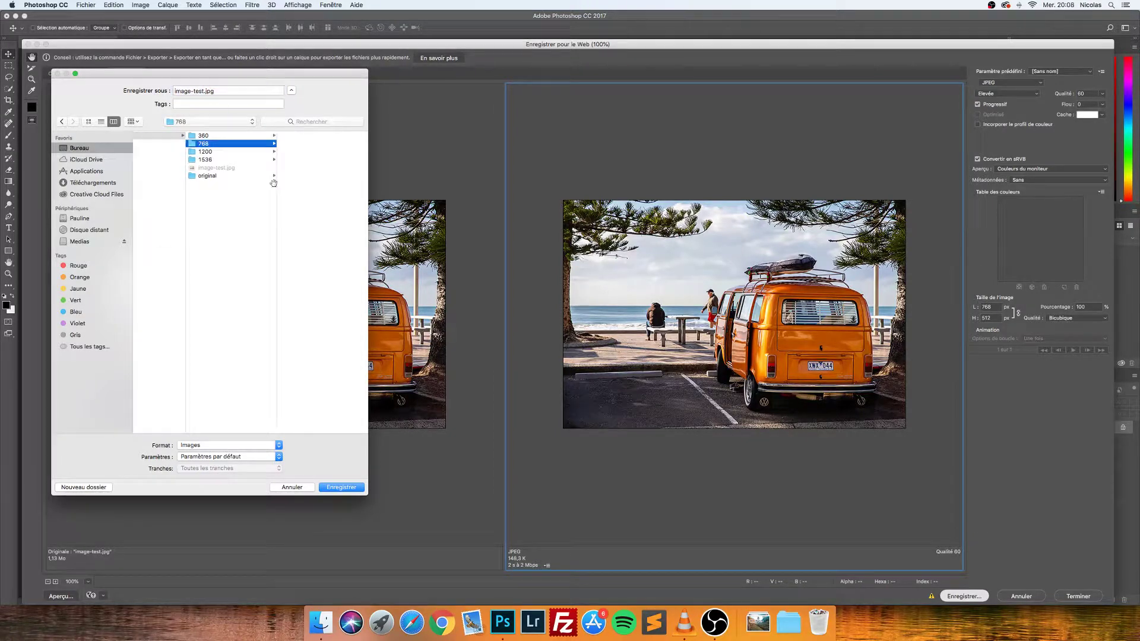
click(348, 489)
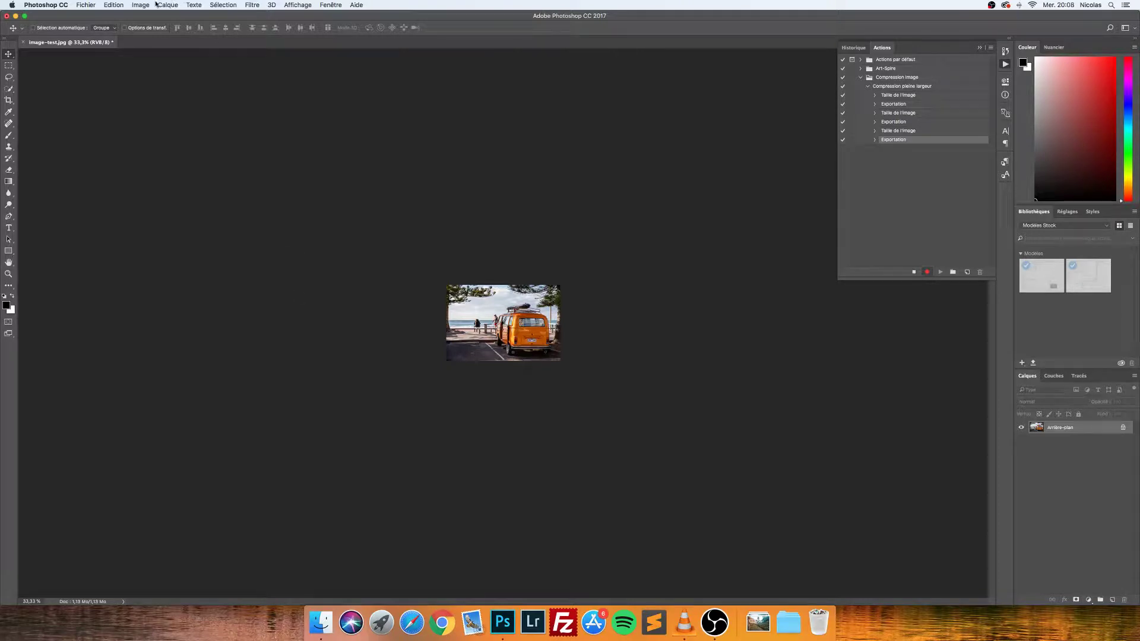
- Resize the image to a width of 360 pixels, keeping its proportions
click(145, 5)
click(161, 74)
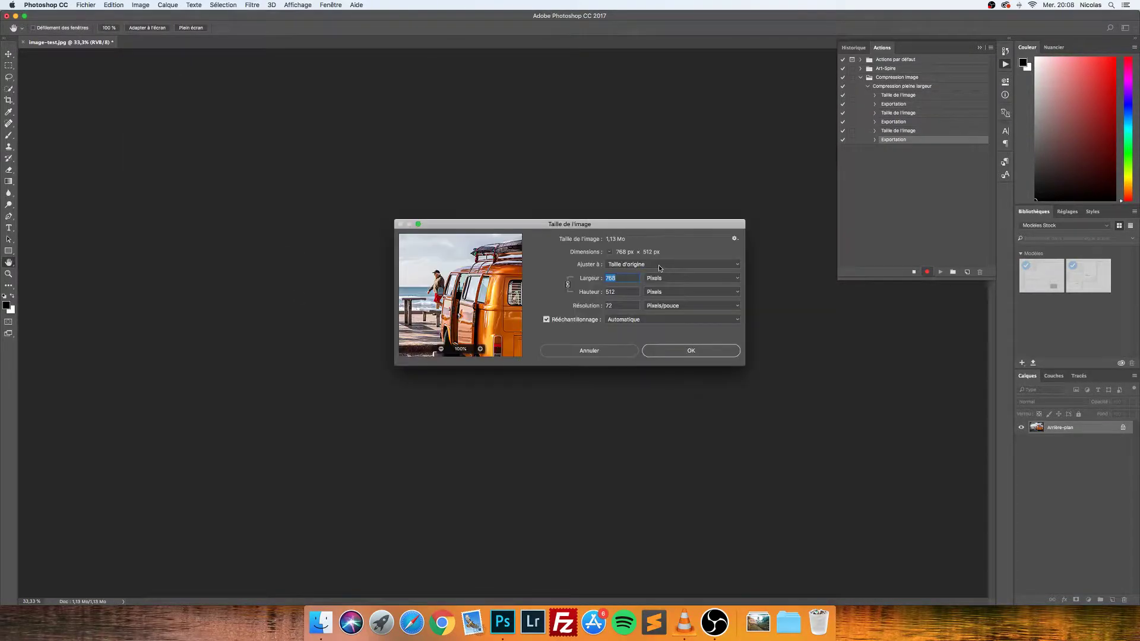
text(360)
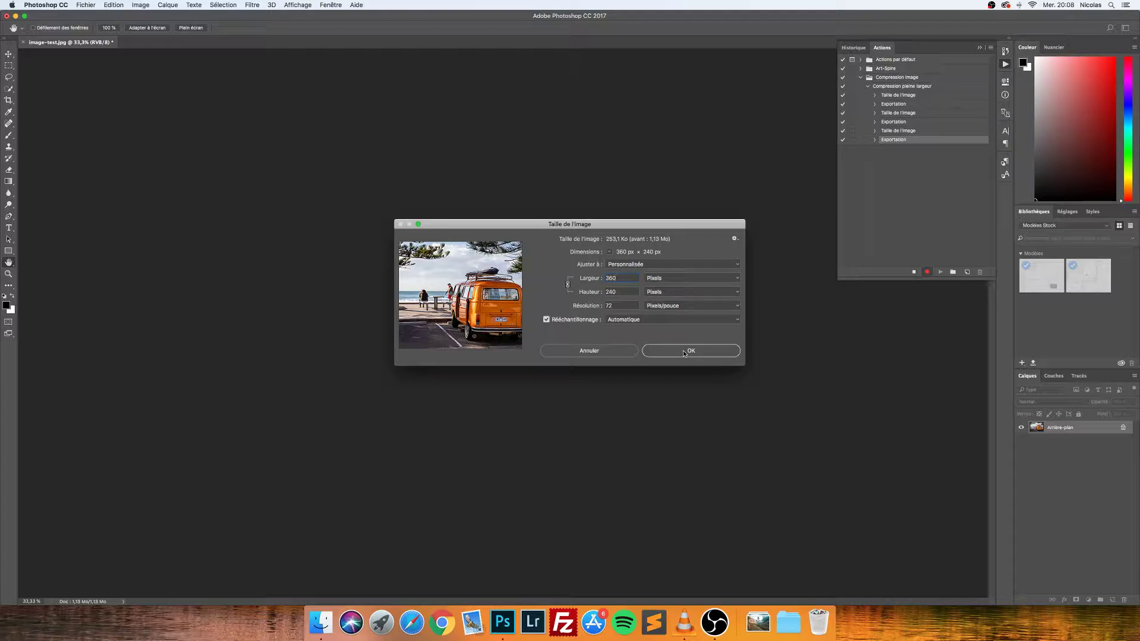
click(684, 351)
- Export the image with Save for Web, saving image-test.jpg into the 360 folder inside Images
click(84, 5)
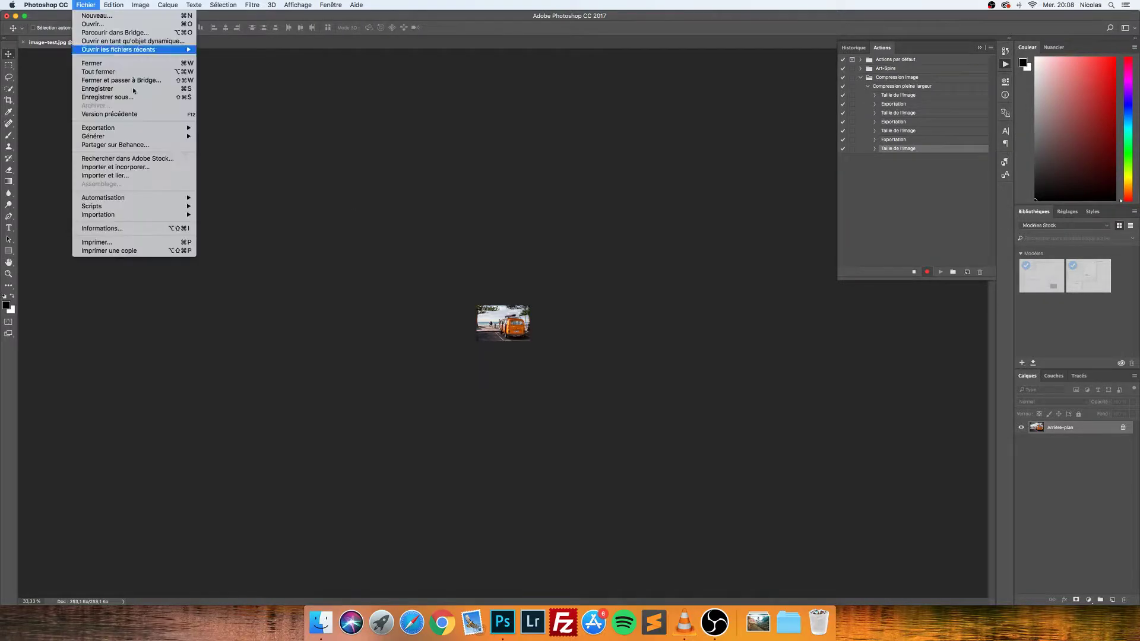
mouse_move(172, 133)
click(302, 165)
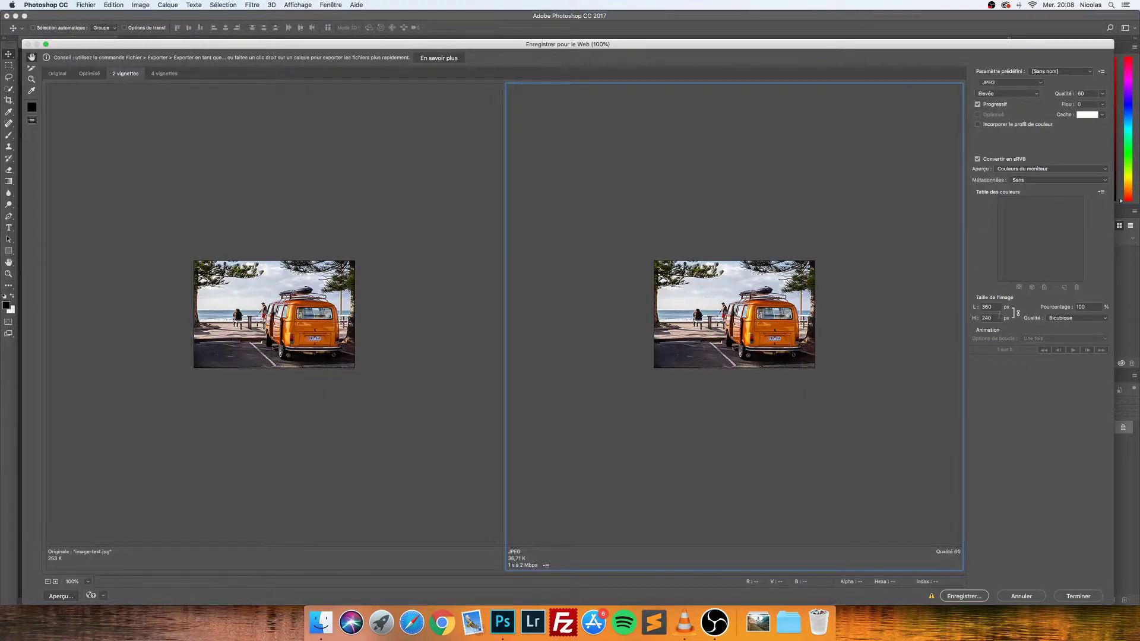
click(973, 598)
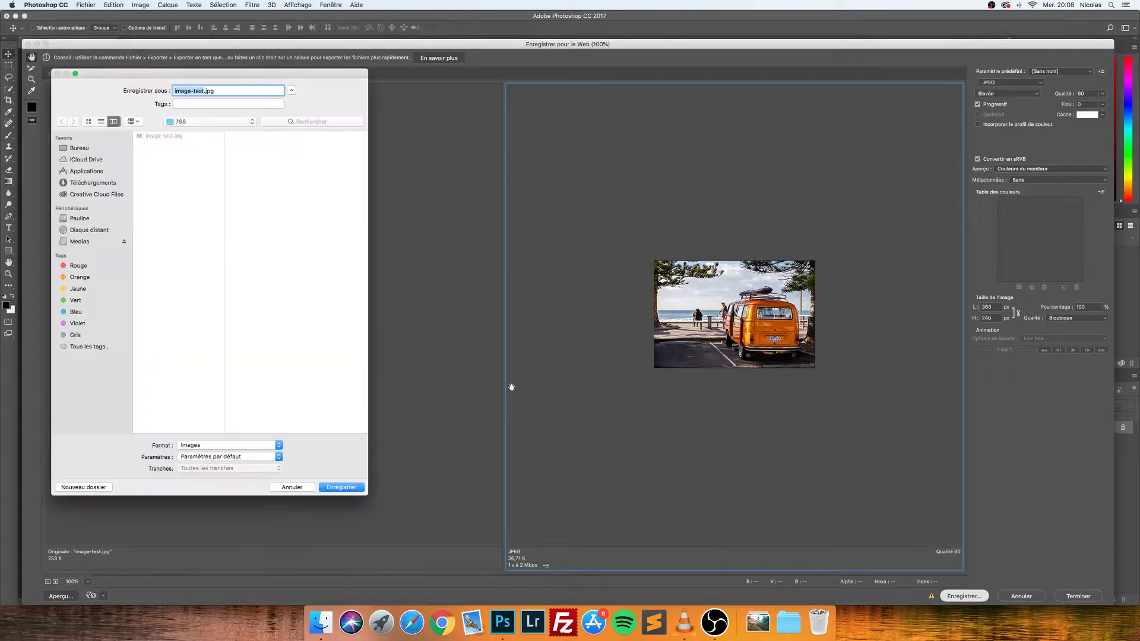
click(195, 122)
click(193, 133)
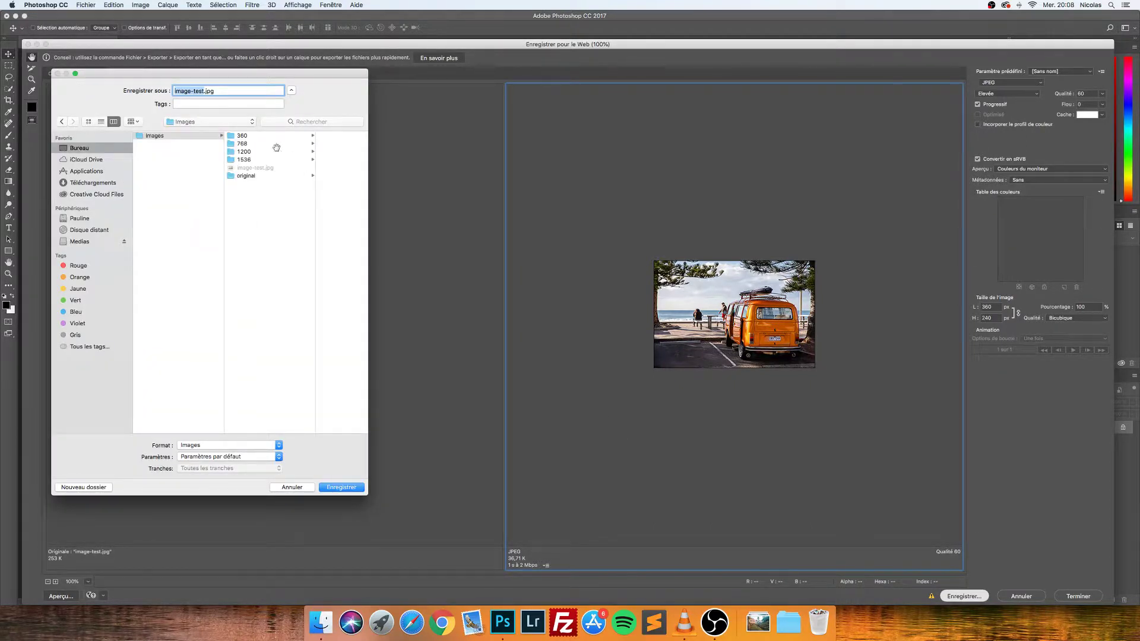
click(259, 137)
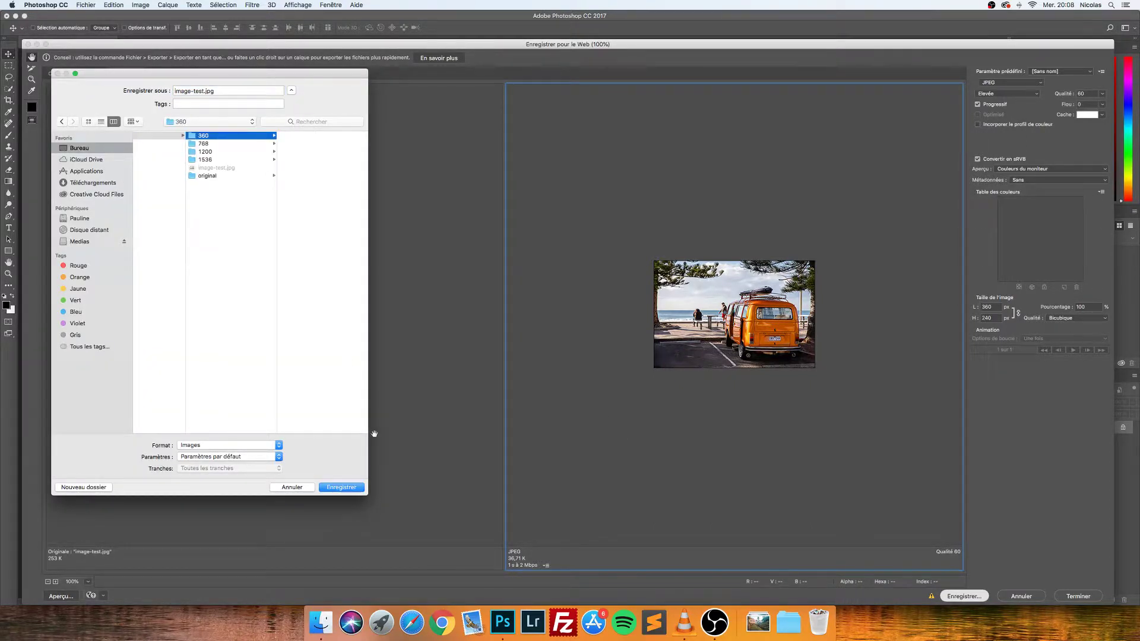
click(342, 488)
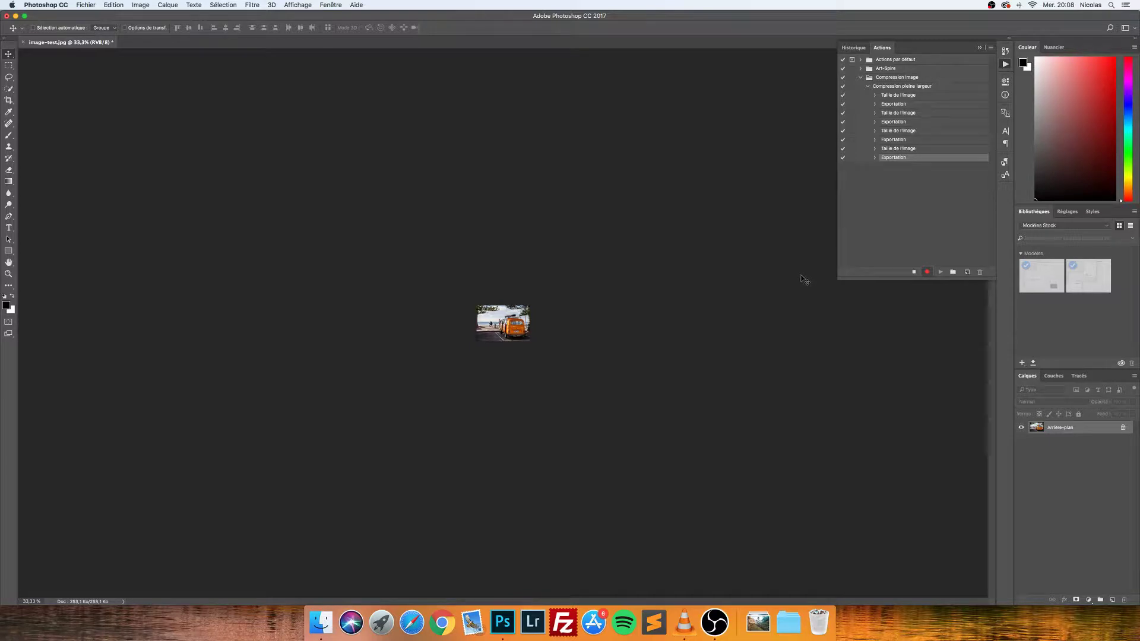
- Stop recording the Compression pleine largeur action and select its first image-size command
click(915, 273)
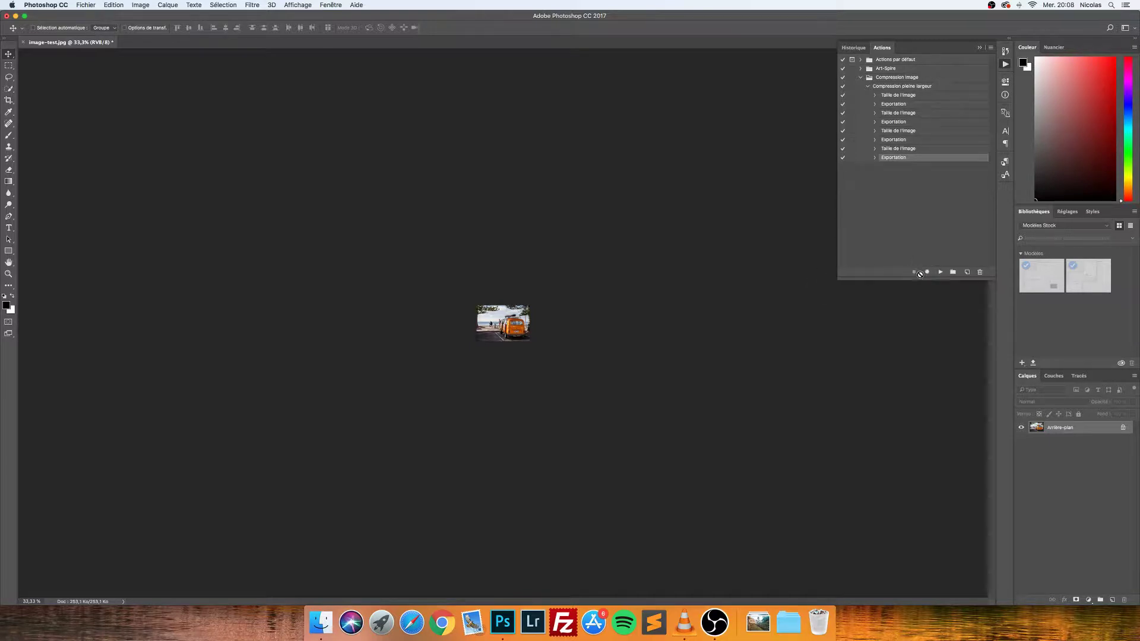
click(910, 88)
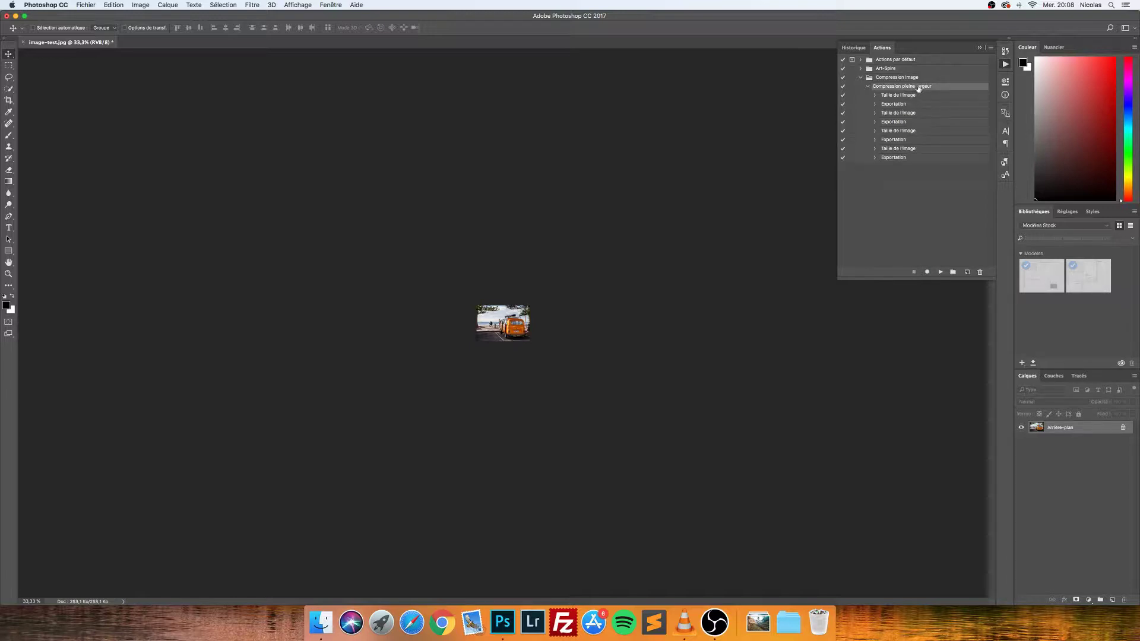
click(915, 96)
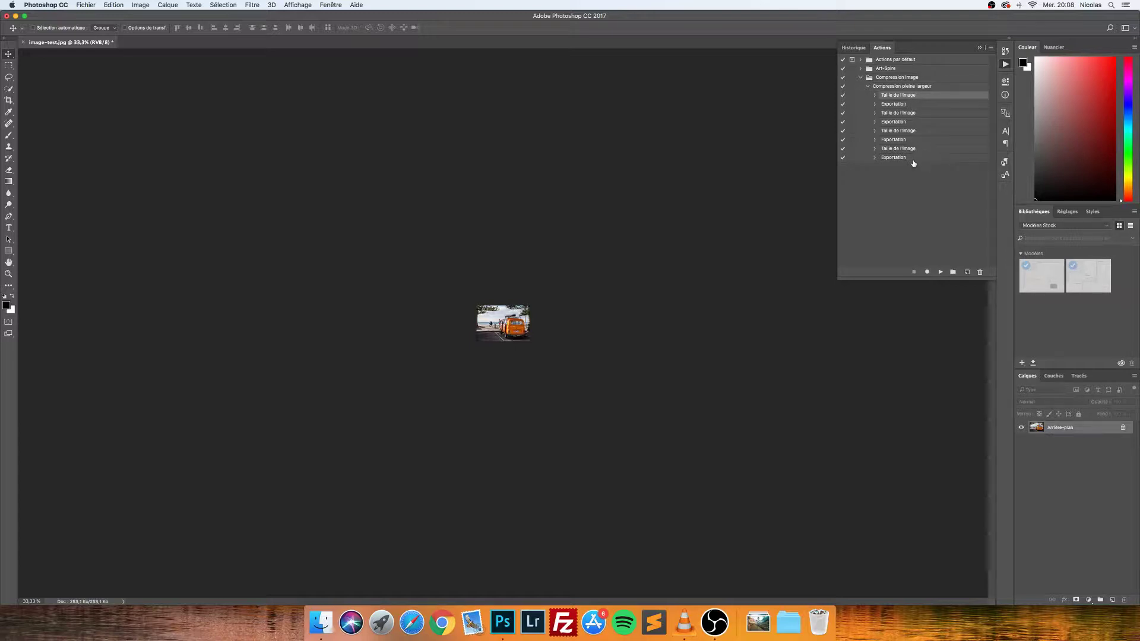
- Switch to Finder and check the dimensions and file size of image-test.jpg in the 1536, 1200, 768 and 360 folders
click(317, 633)
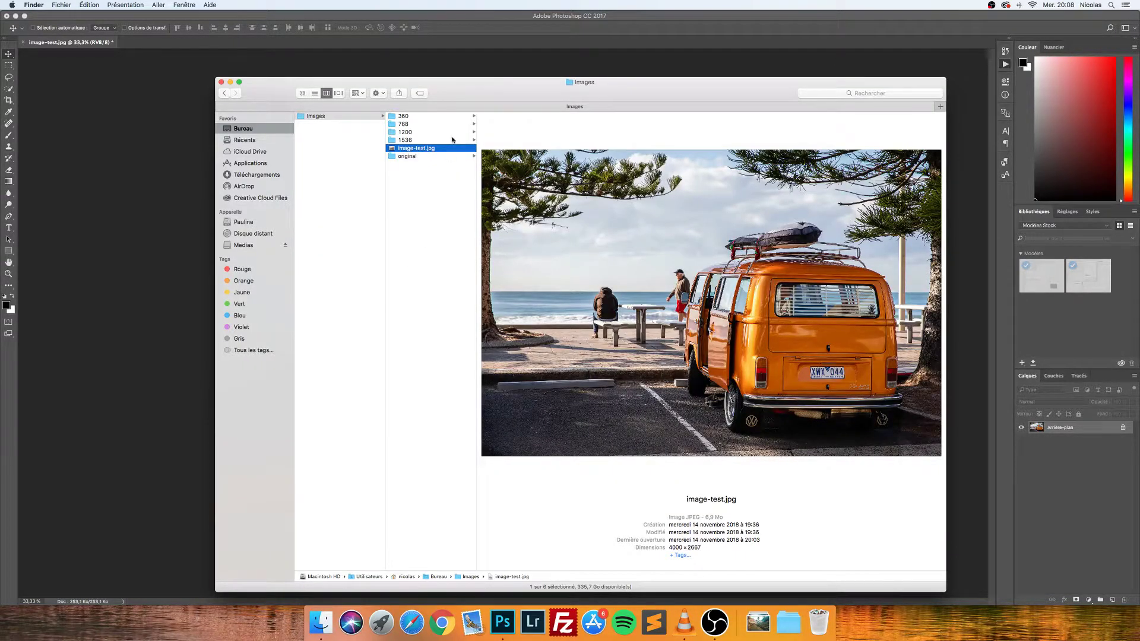
click(466, 140)
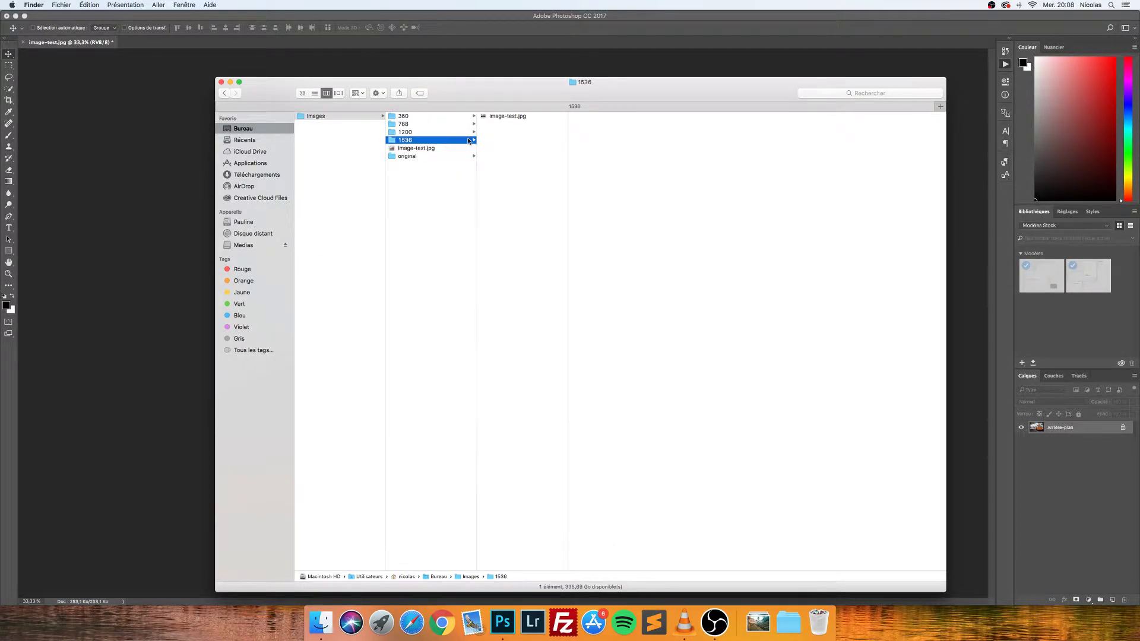
click(517, 116)
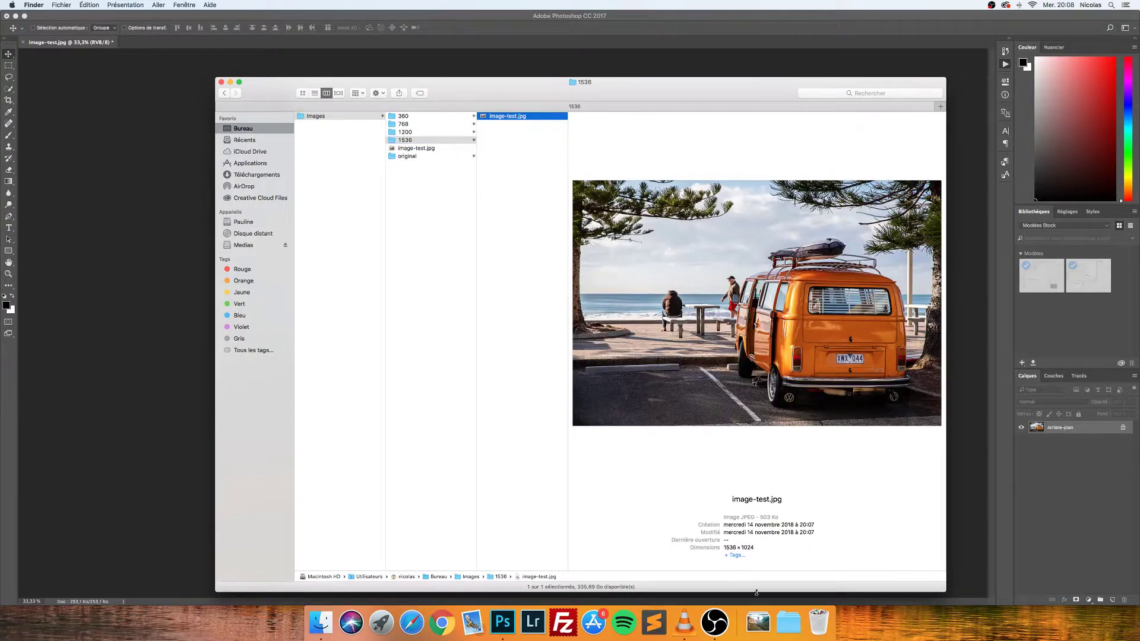
click(439, 132)
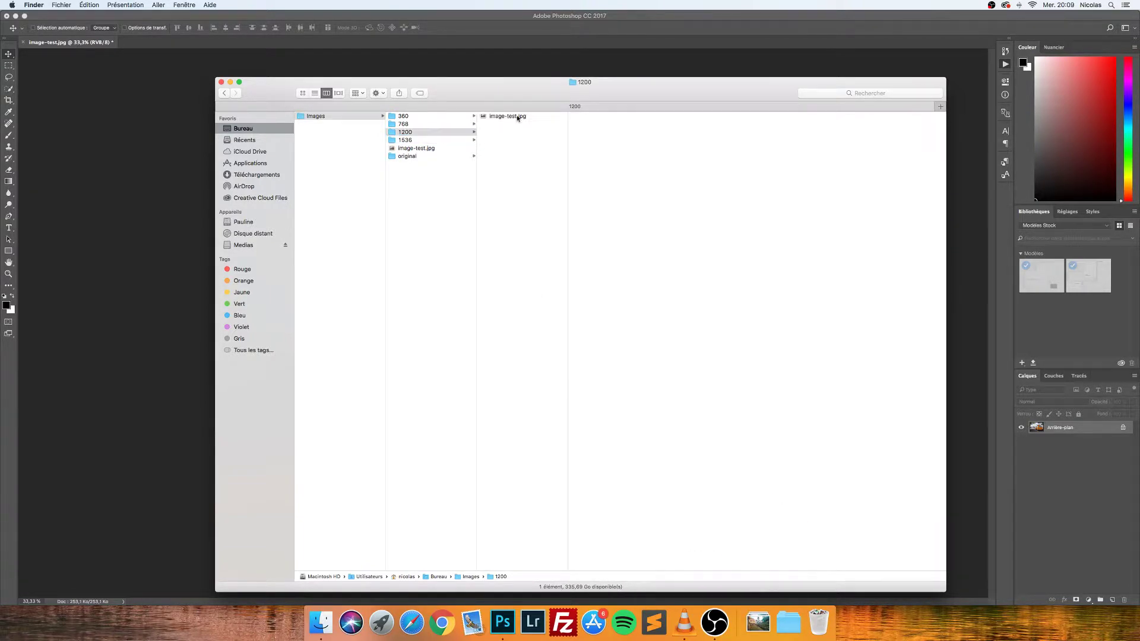
click(509, 115)
click(418, 125)
click(486, 115)
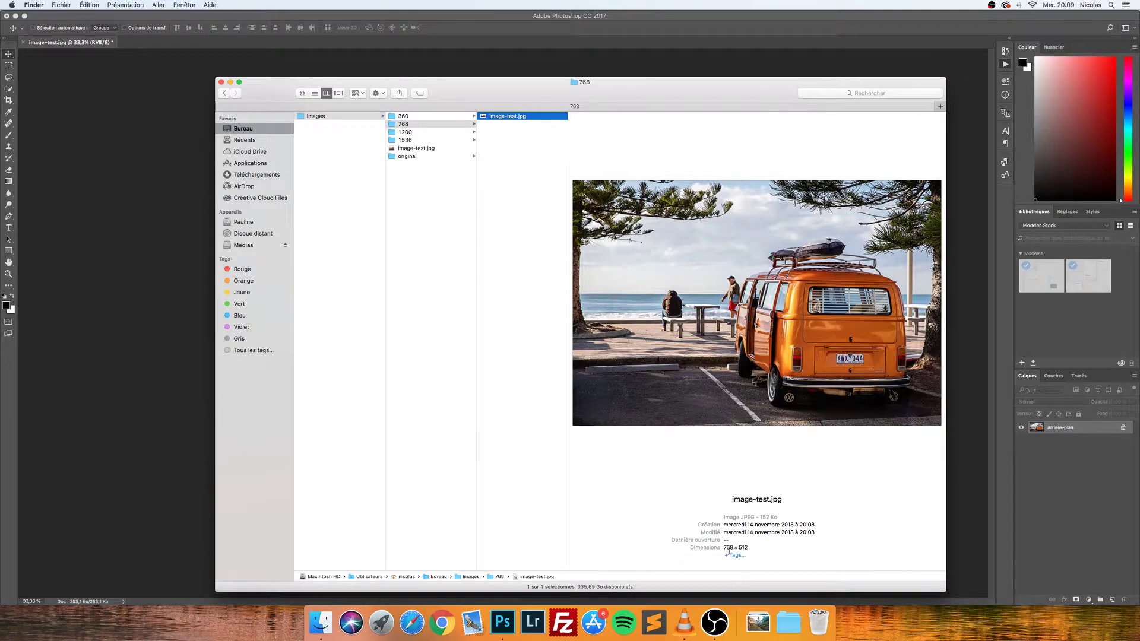
click(440, 117)
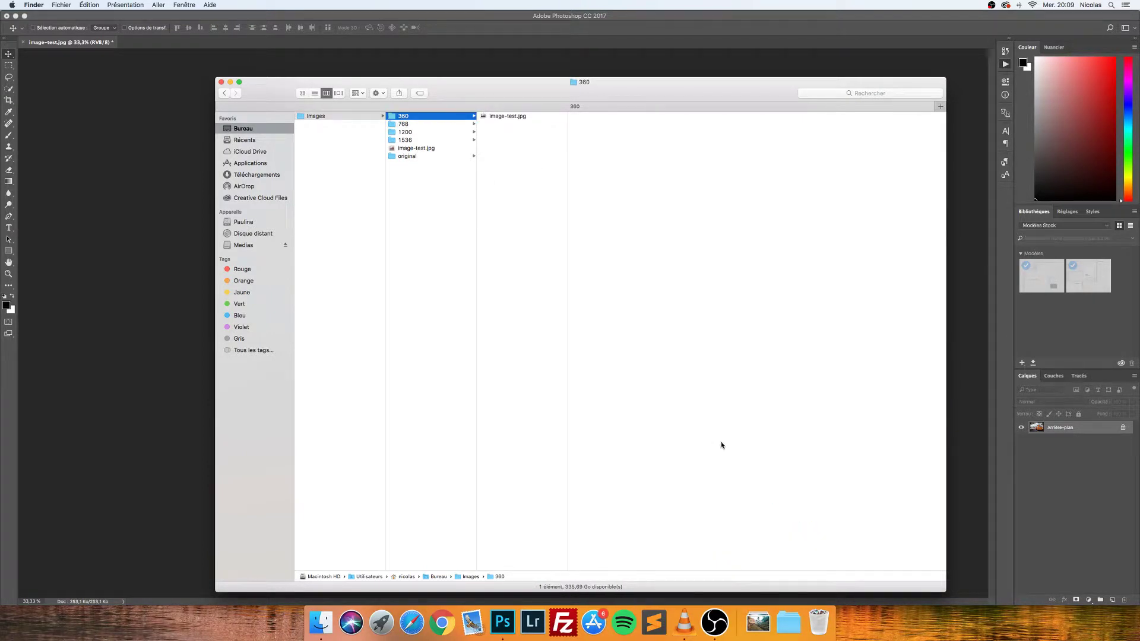
click(515, 116)
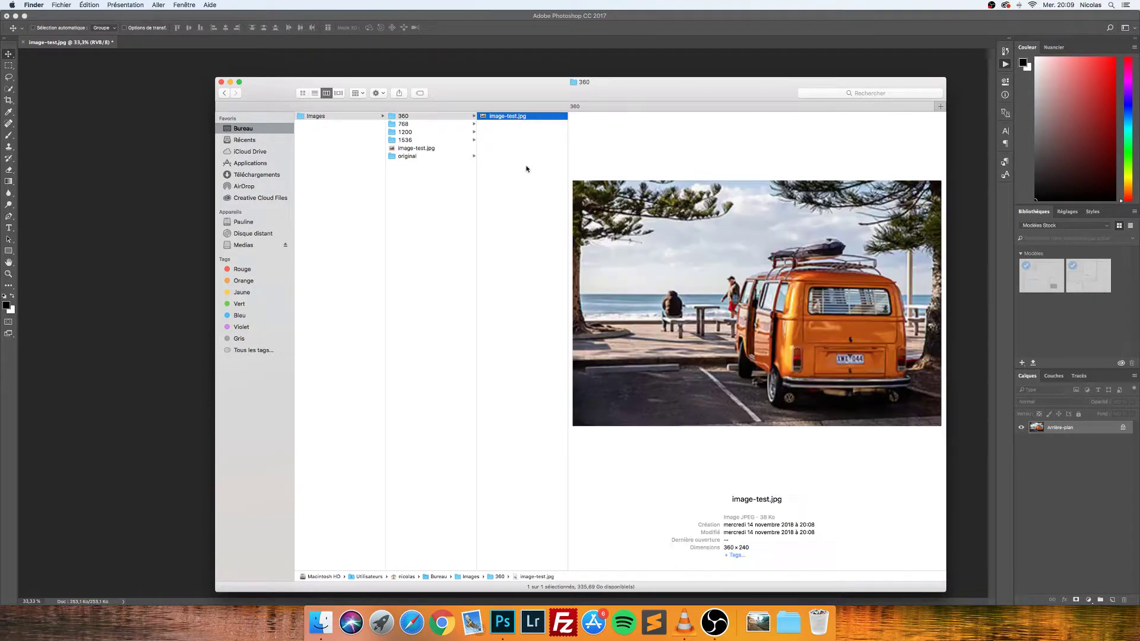
- Preview the source photos image-1.jpg to image-4.jpg in the original folder
click(439, 156)
key(Right)
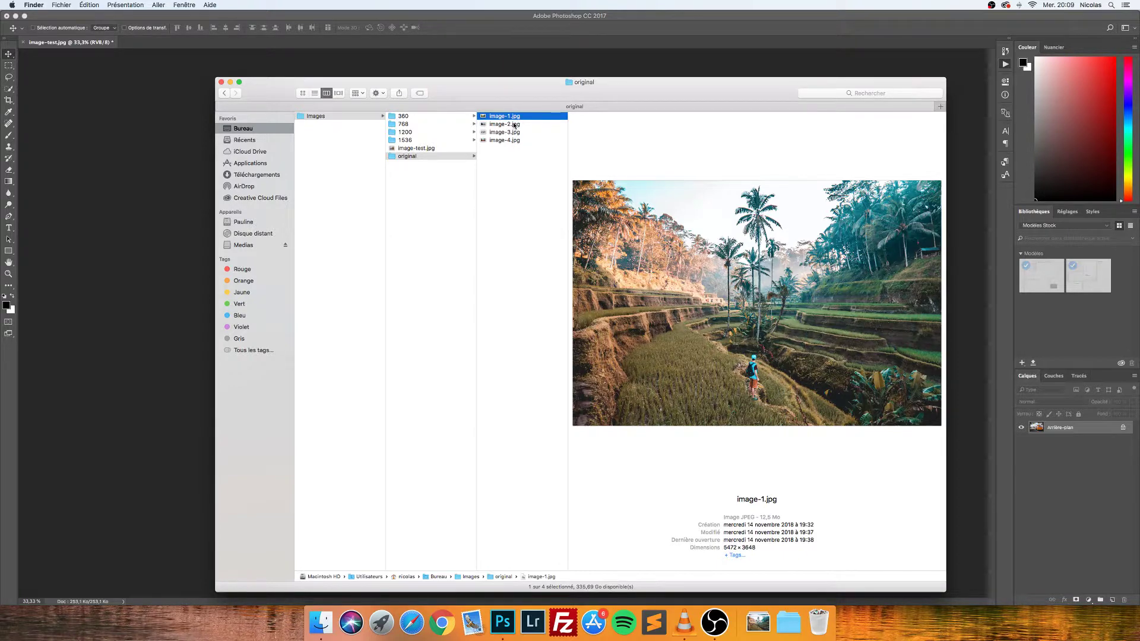
key(Down)
key(Down)
key(Down)
key(Up)
key(Up)
key(Up)
key(Down)
key(Down)
key(Down)
key(Up)
key(Up)
key(Up)
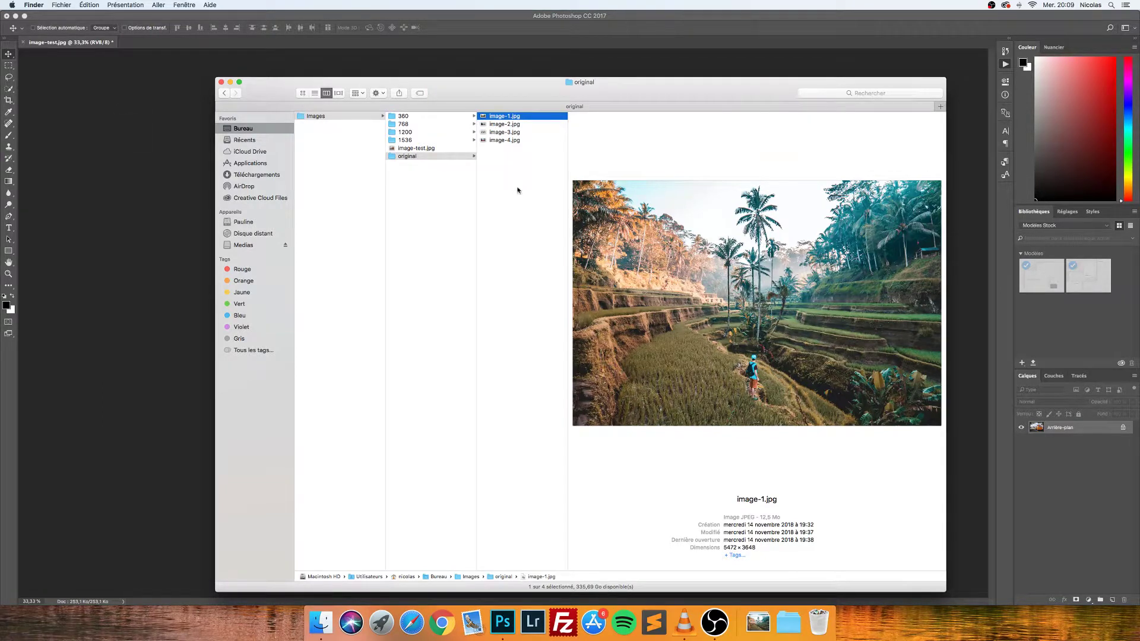
- Switch to Photoshop and open the batch processing dialog with the Compression image set and the Compression pleine largeur action
click(137, 133)
click(86, 5)
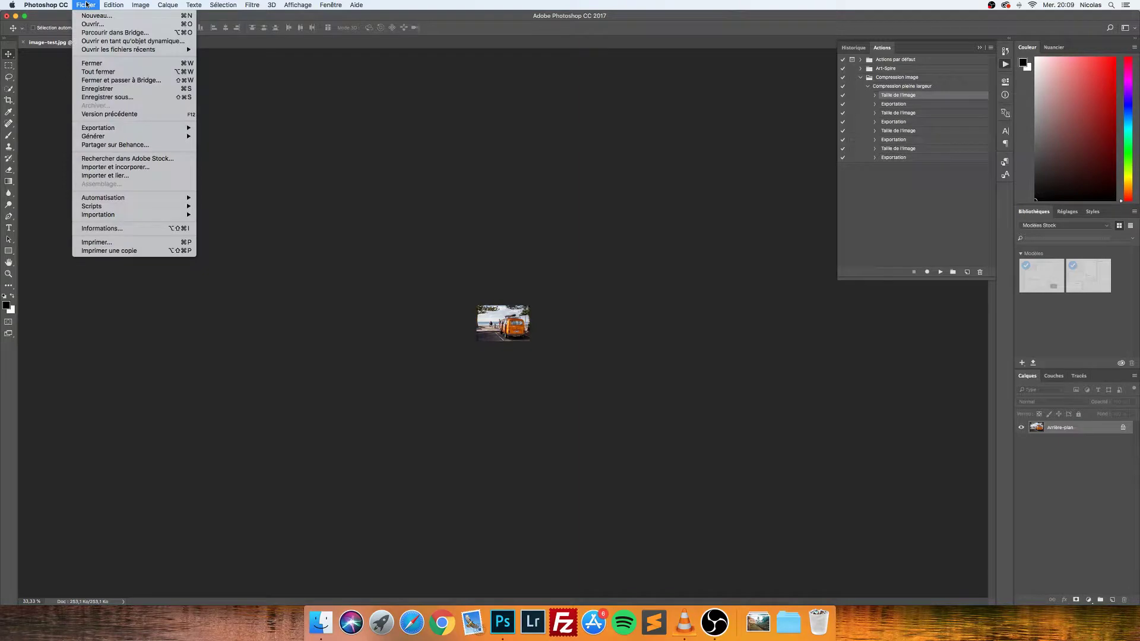
mouse_move(186, 199)
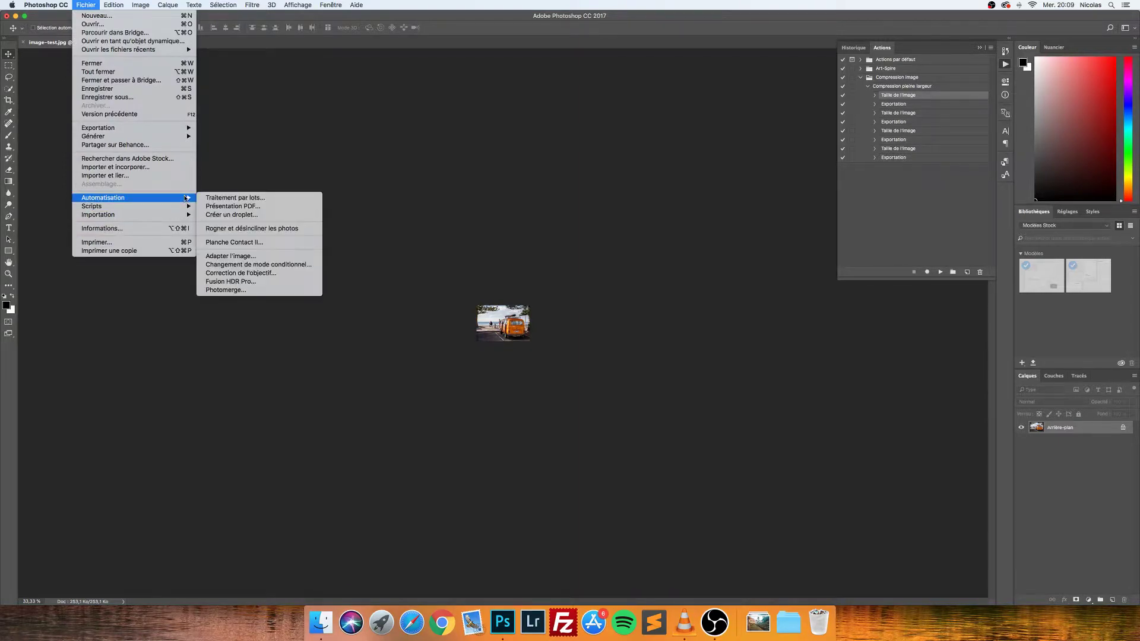
click(255, 198)
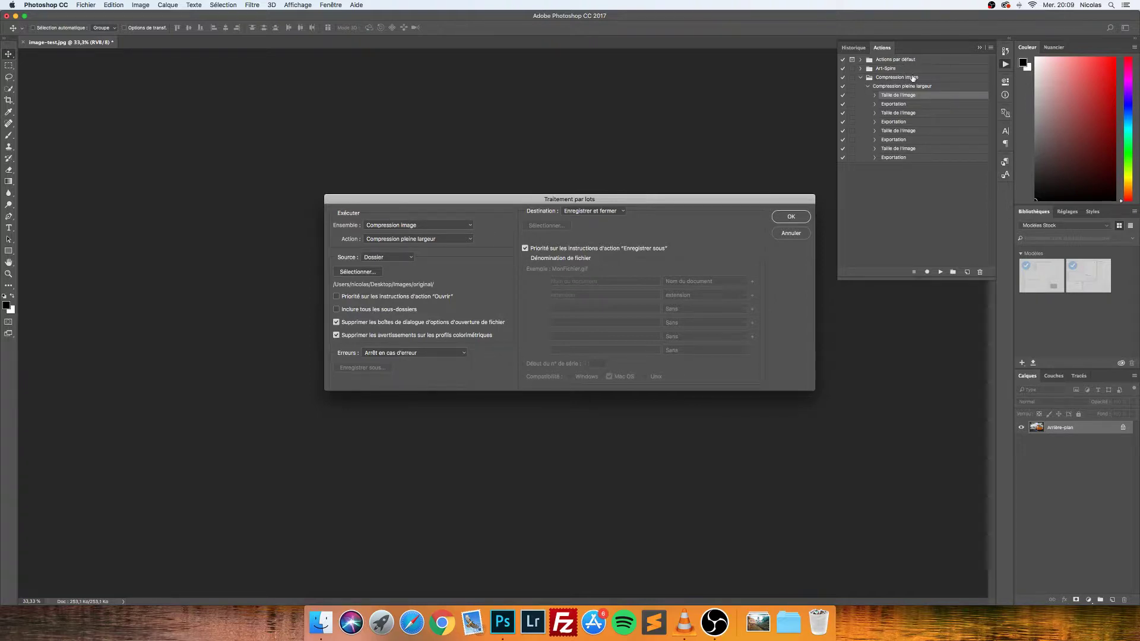
click(447, 226)
click(446, 228)
- Set the batch source to the original folder inside Images
click(373, 273)
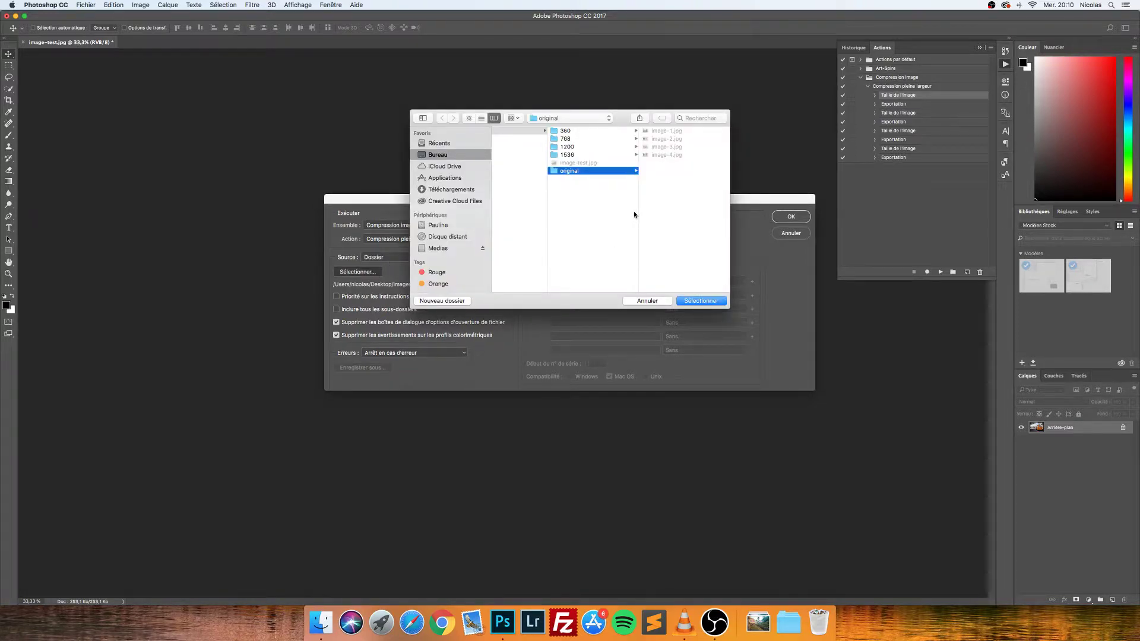
scroll(547, 176, left, 2)
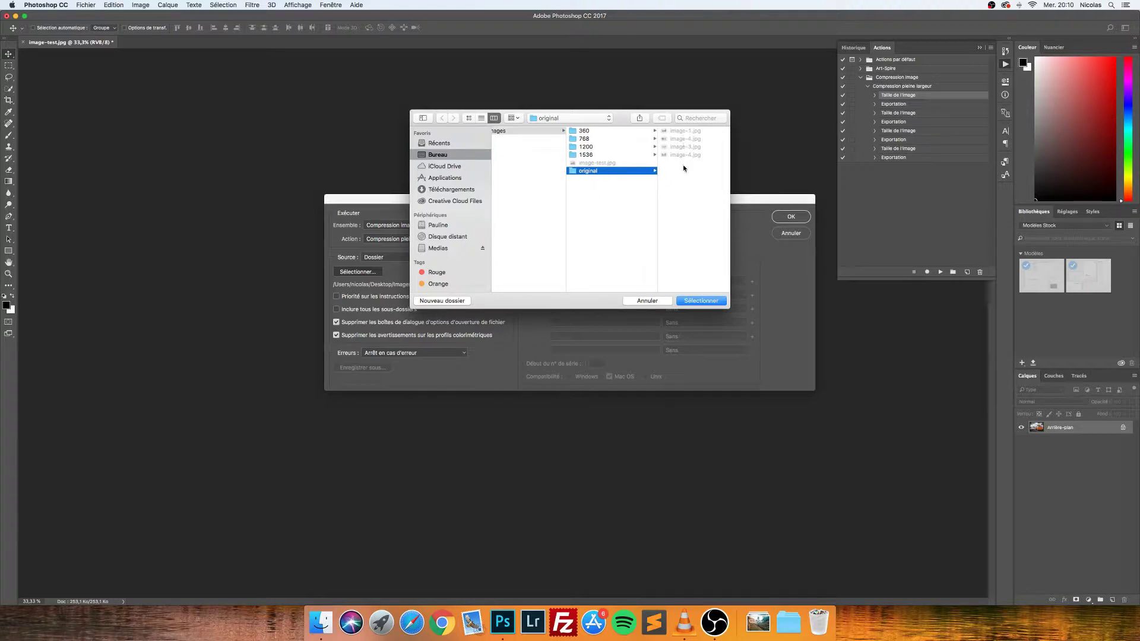
click(699, 301)
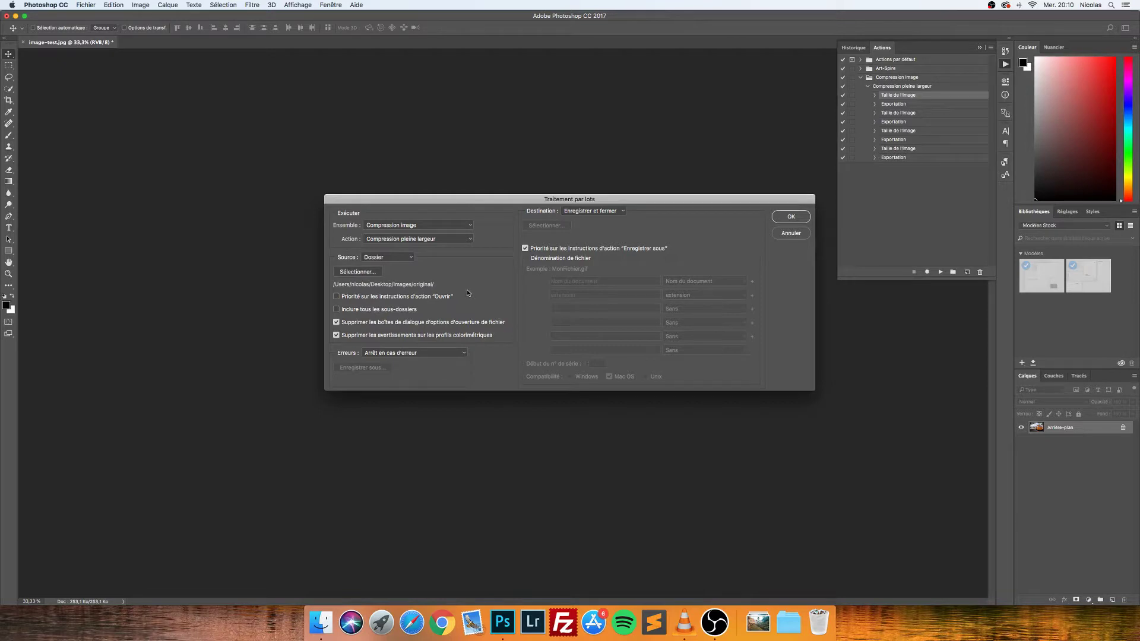
- Keep the batch destination as Enregistrer et fermer and run the batch
click(607, 212)
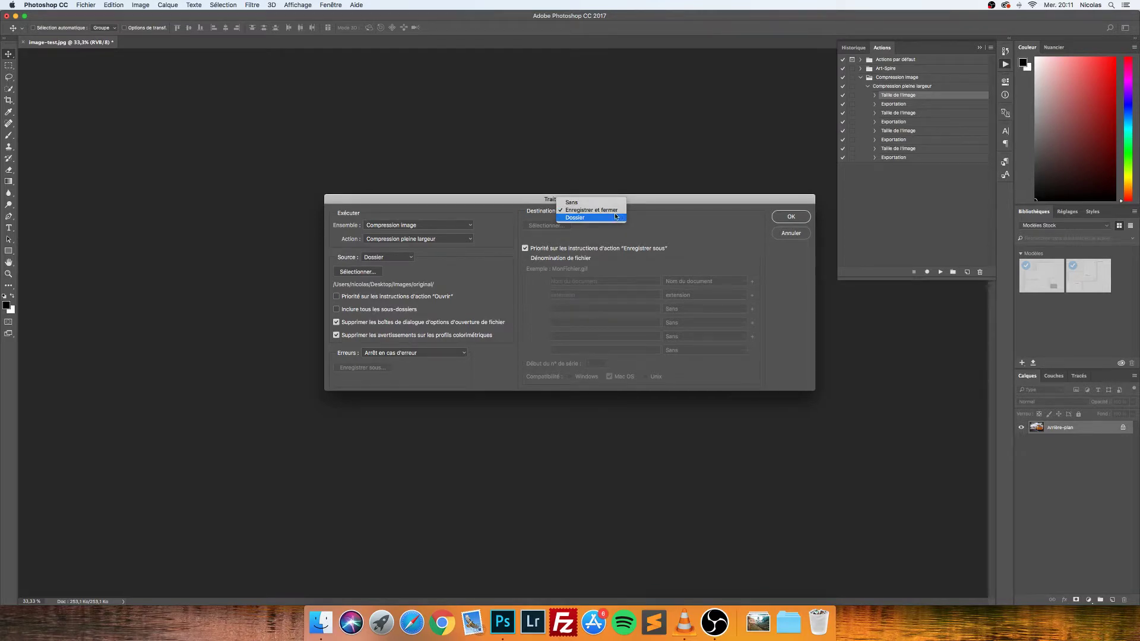
click(614, 210)
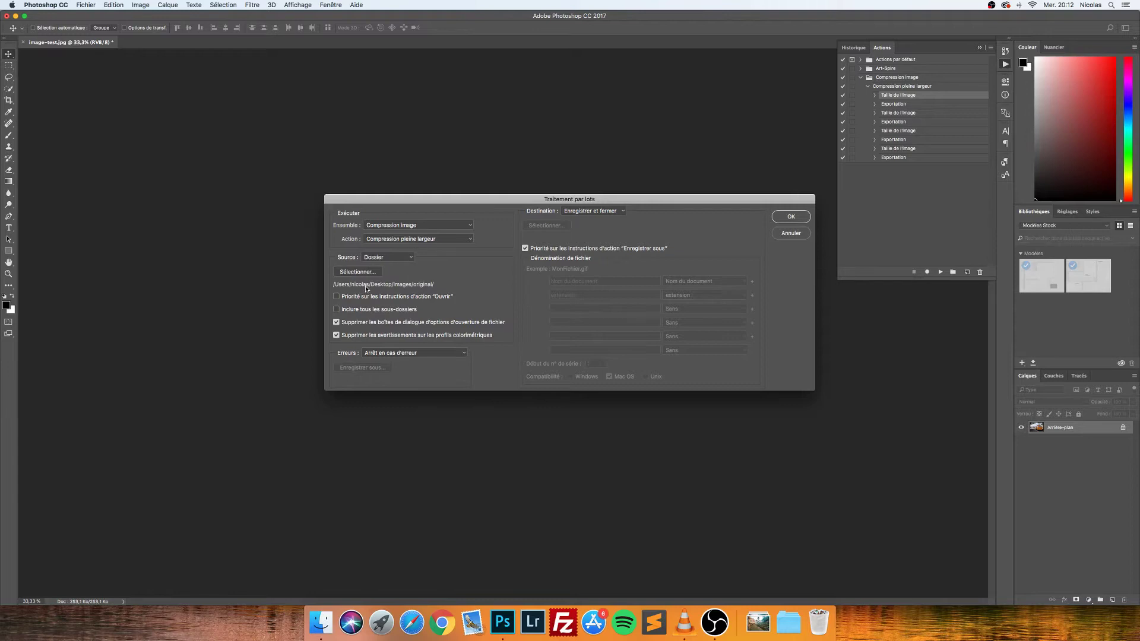
click(791, 217)
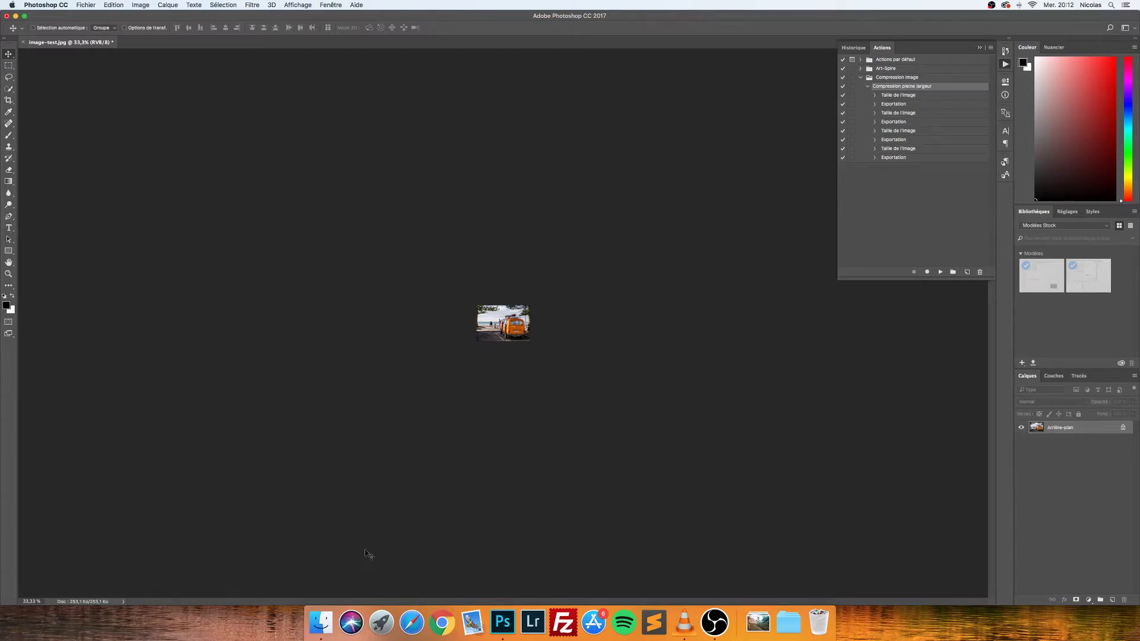
- Switch to Finder and check the dimensions and file sizes of image-1.jpg to image-4.jpg in the 1536 folder
click(317, 626)
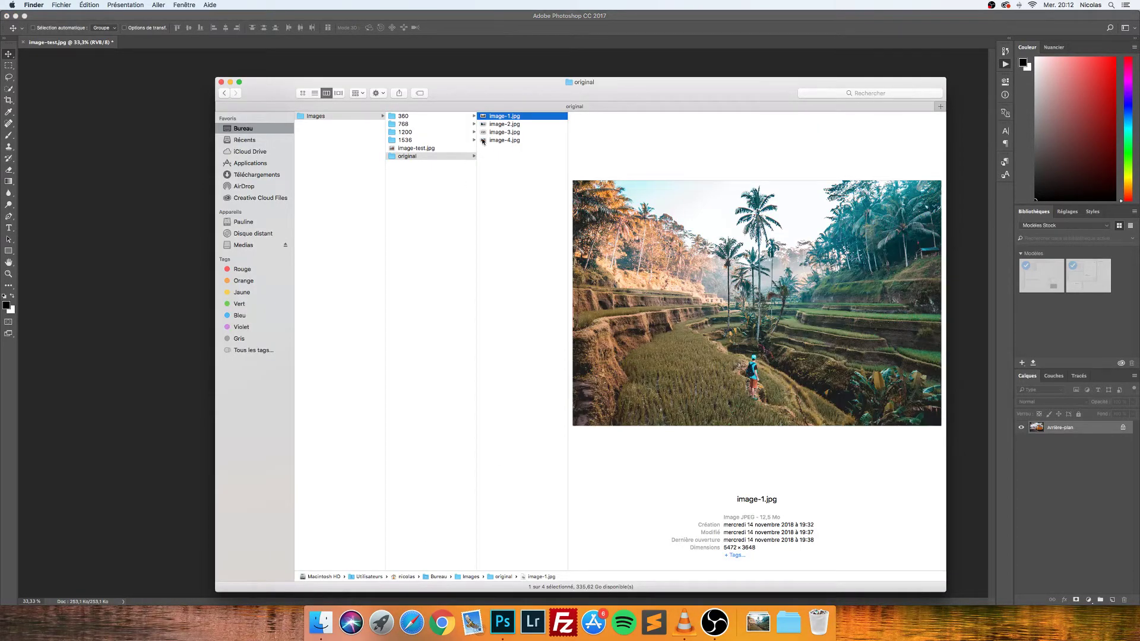
click(443, 141)
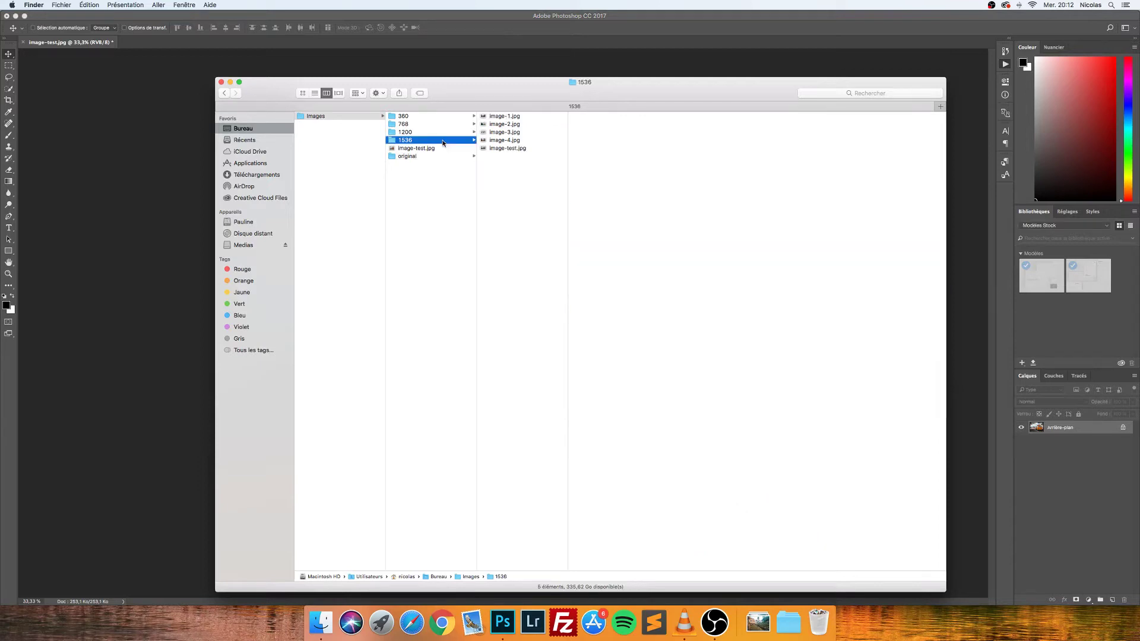
click(521, 118)
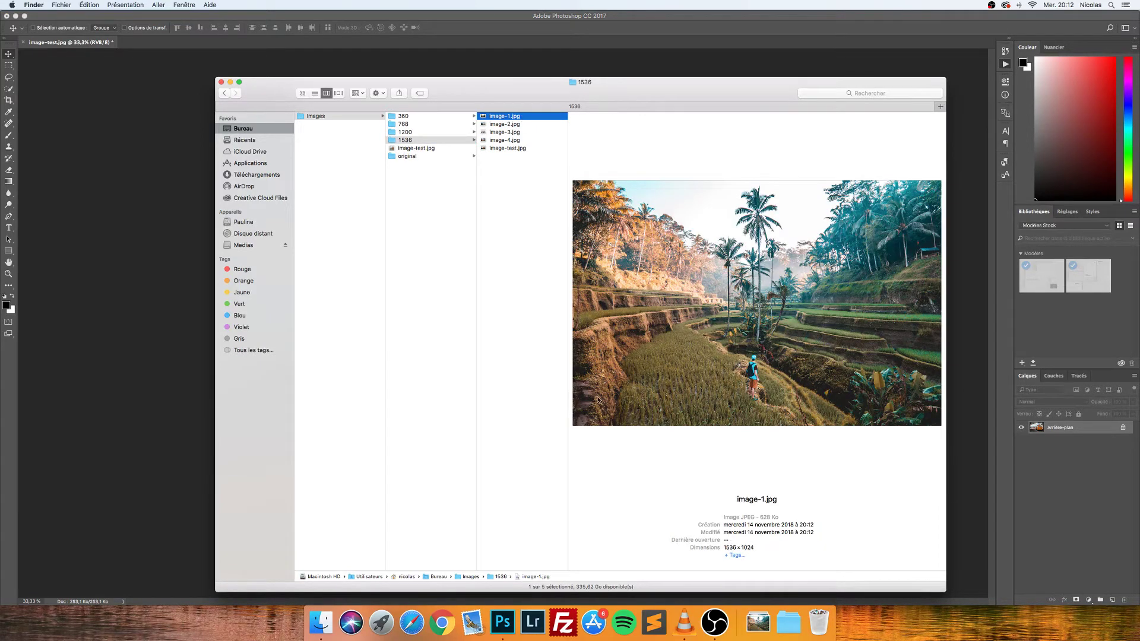
click(513, 124)
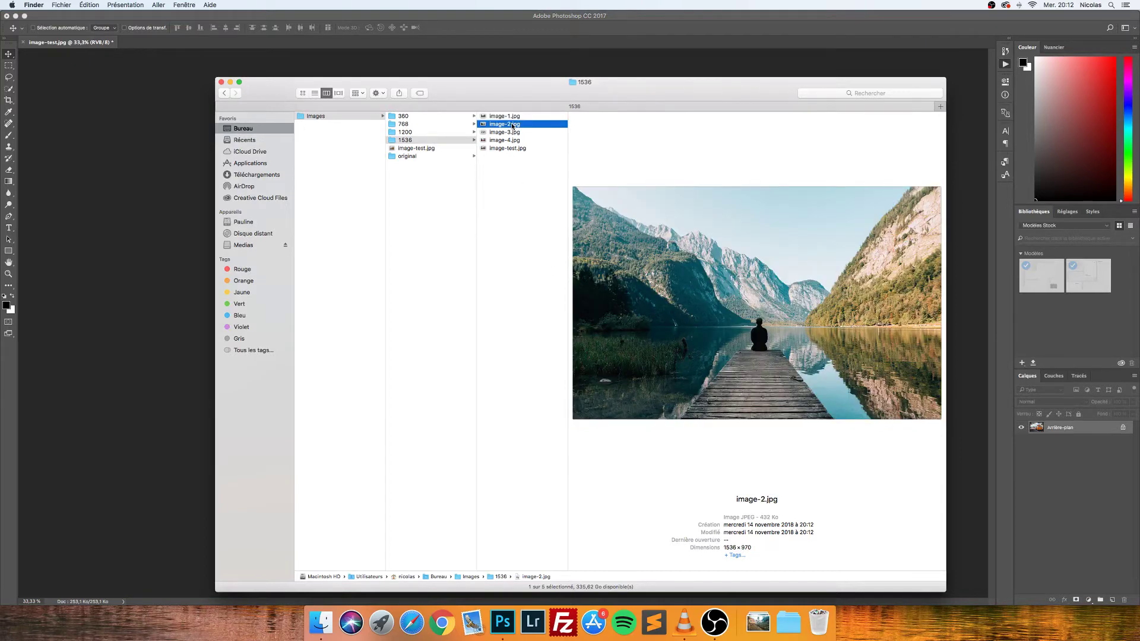
click(515, 133)
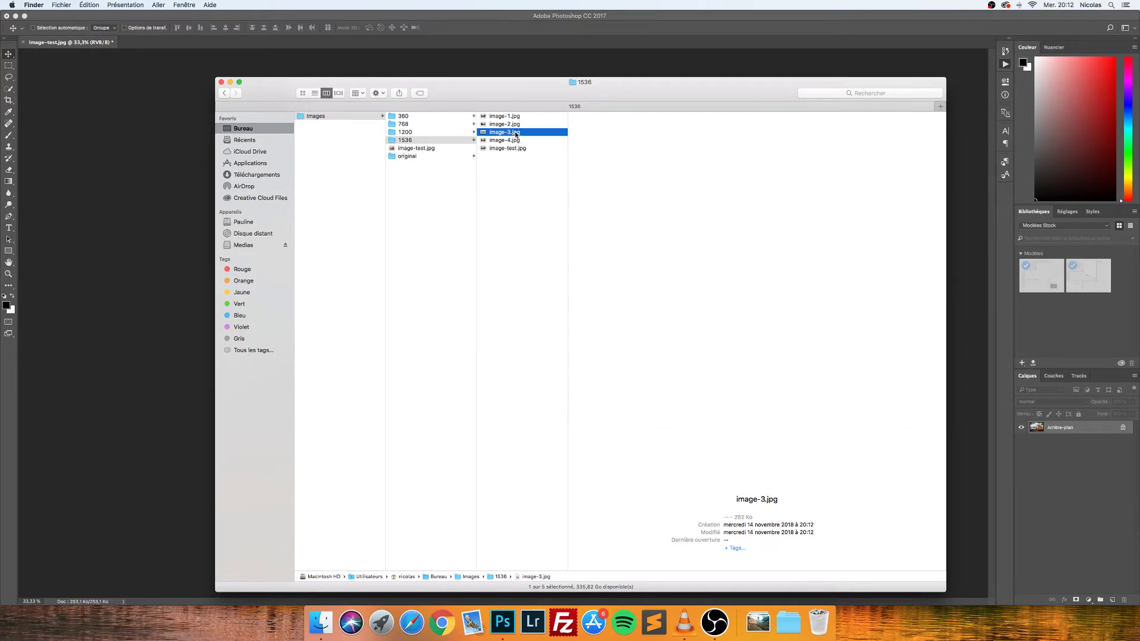
click(525, 142)
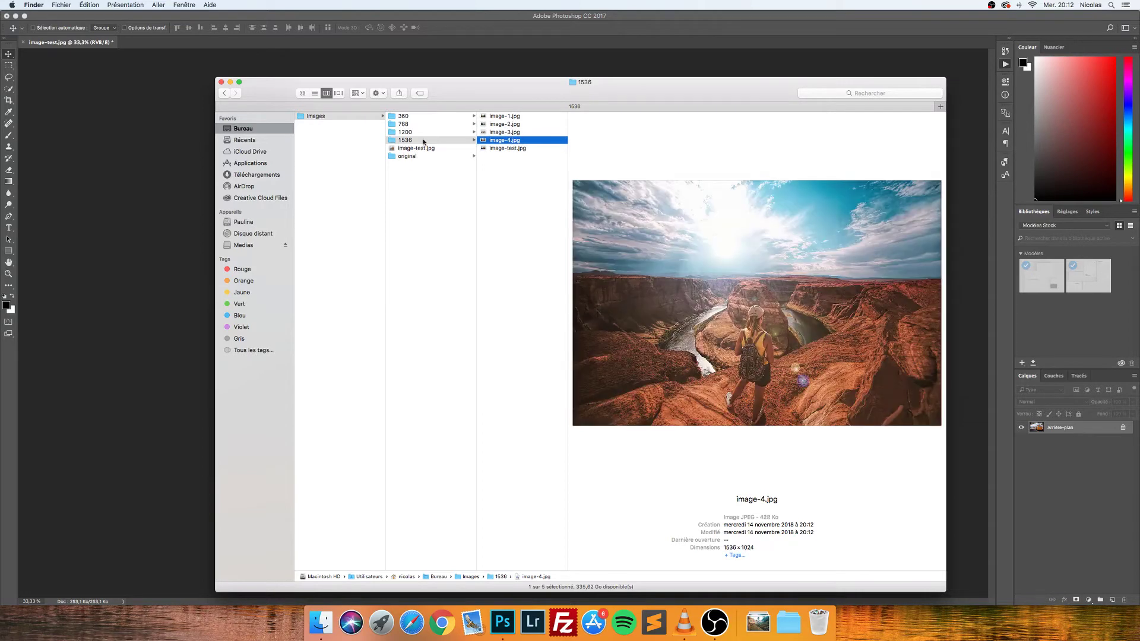
- Check the exported files in the 1200 and 768 folders, previewing image-2.jpg in the 768 folder
click(416, 133)
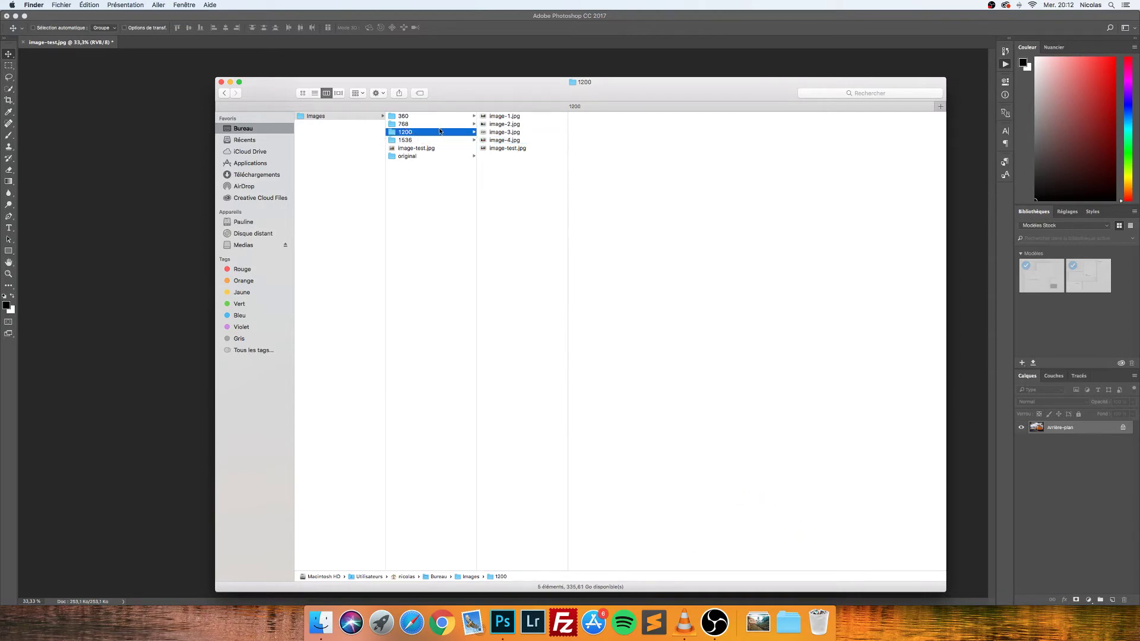
click(442, 124)
key(Right)
key(Down)
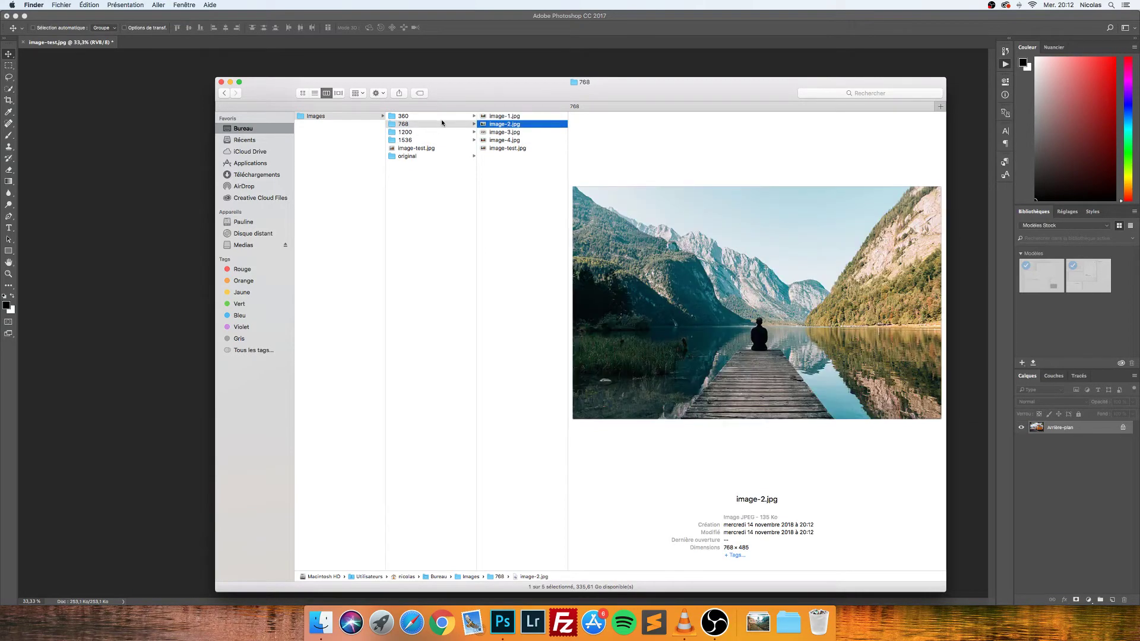
- Preview the exported images in the 360 folder and check their dimensions and file sizes
key(Left)
key(Up)
click(519, 117)
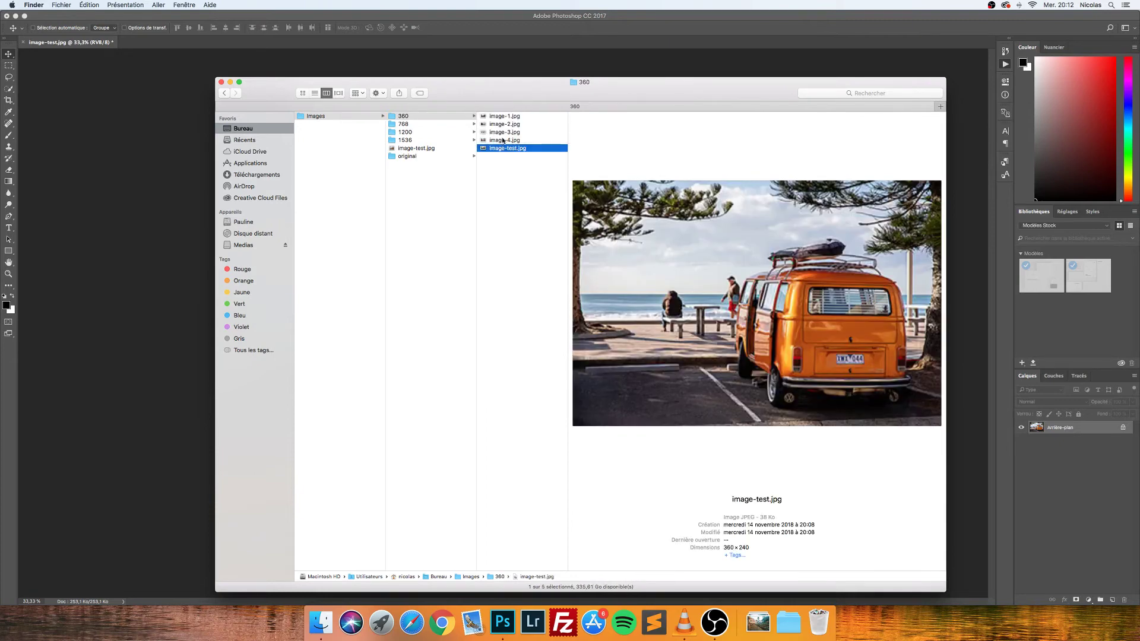
click(503, 140)
click(512, 132)
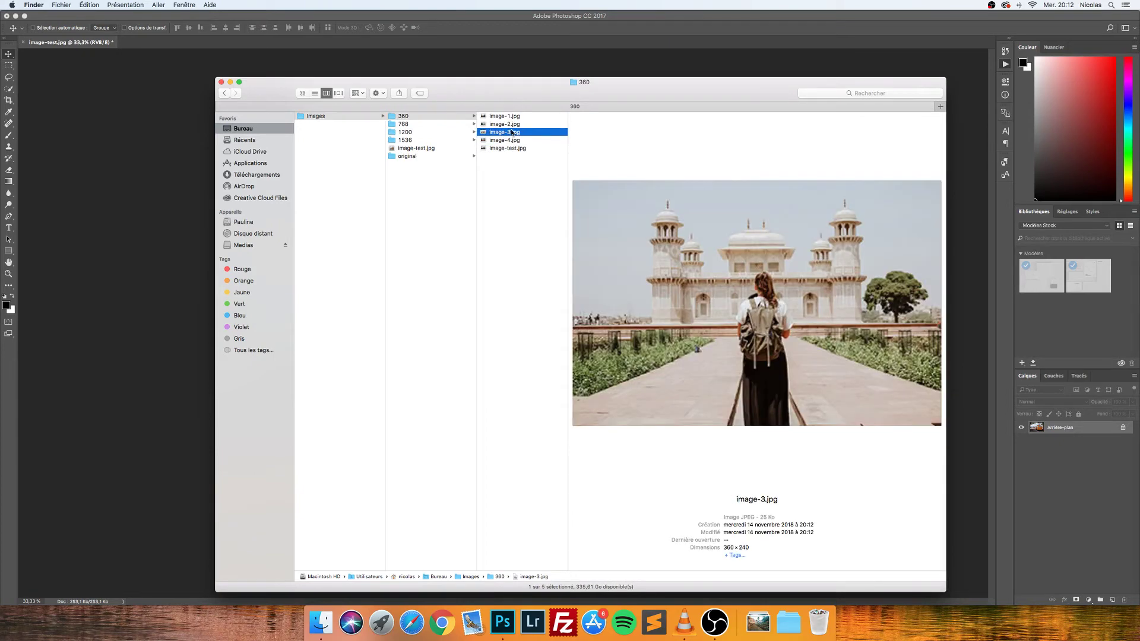
click(513, 125)
click(513, 117)
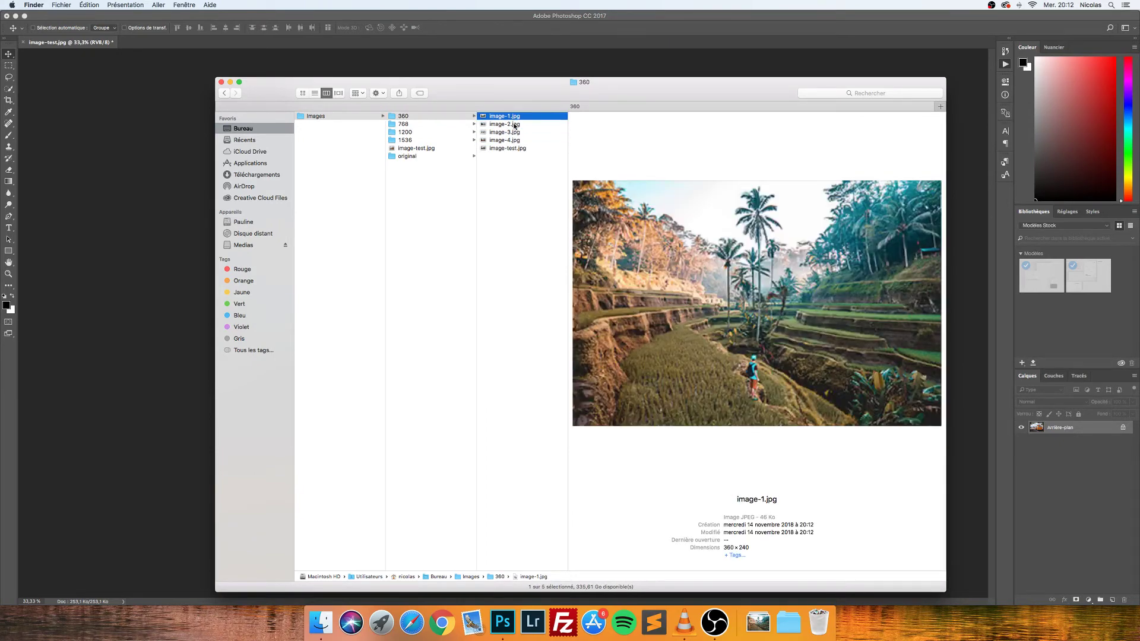